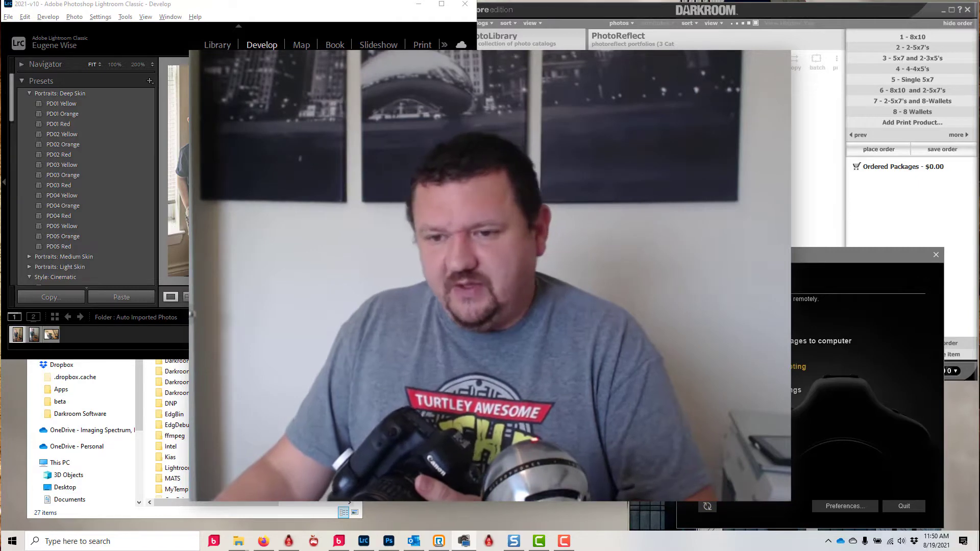
Start remote shooting for the EOS 6D and check the destination folder in its preferences without changing it
click(778, 367)
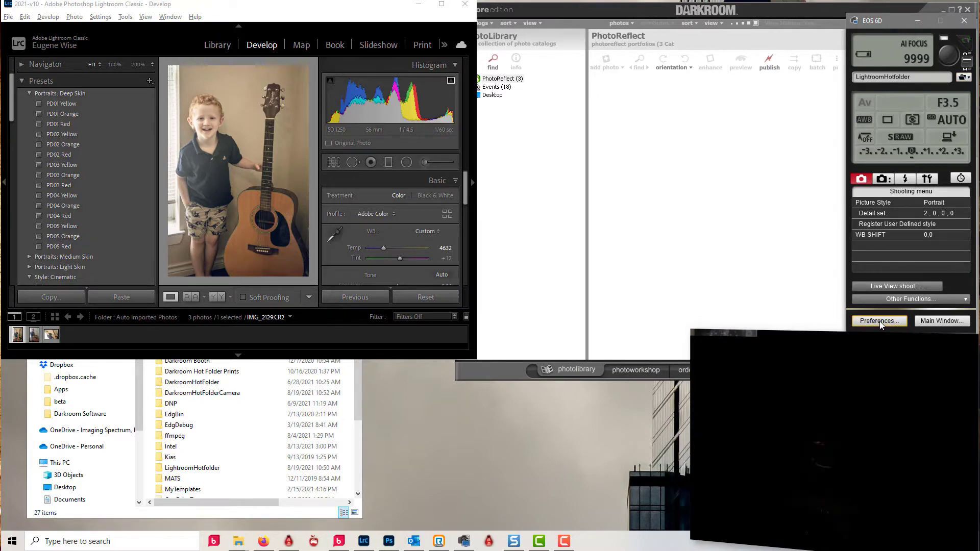
click(878, 321)
click(765, 101)
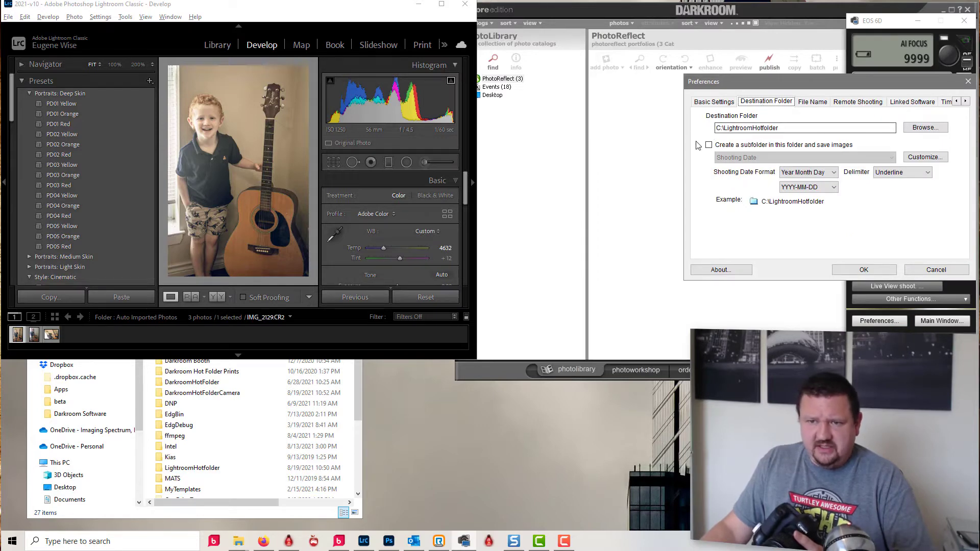
click(935, 270)
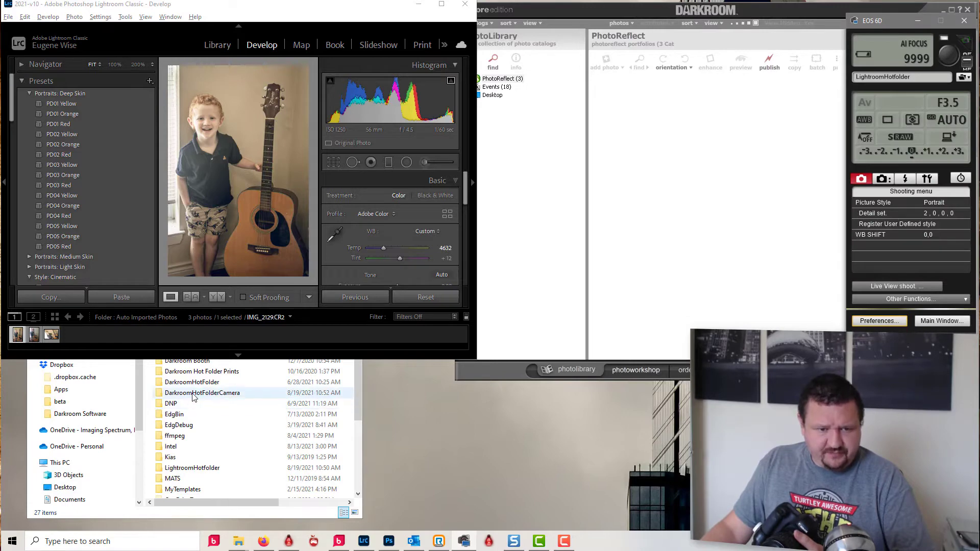
Select the LightroomHotfolder folder on drive C and review Lightroom Classic's auto import settings, leaving them unchanged
click(186, 468)
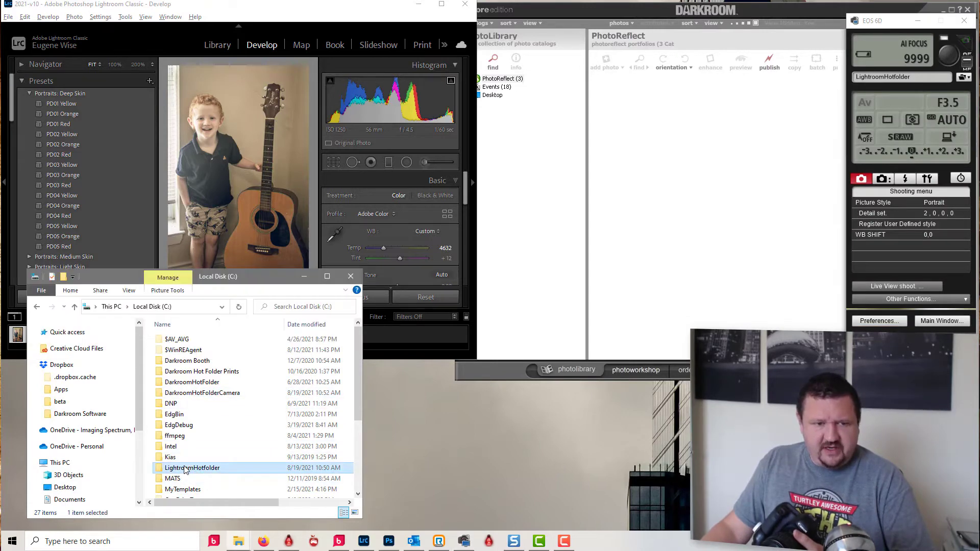
click(13, 19)
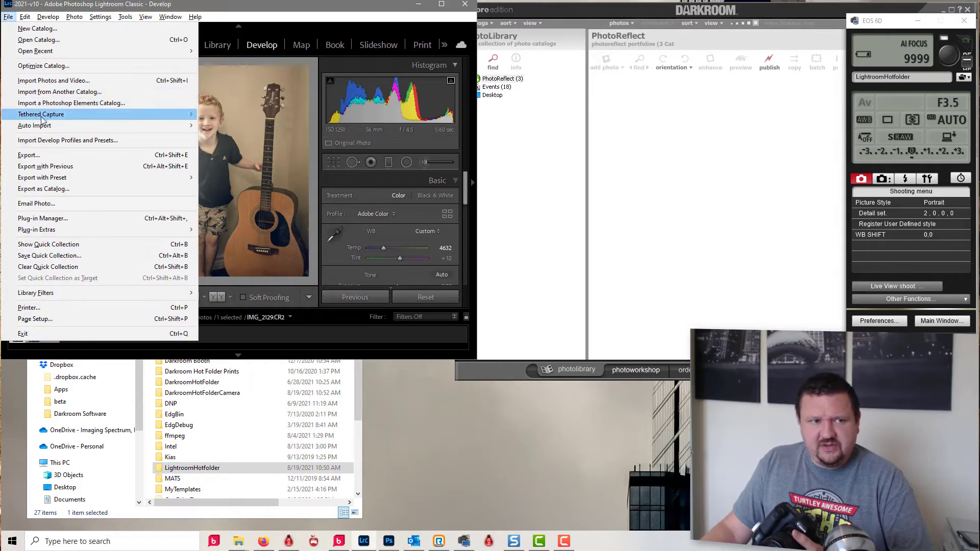
mouse_move(41, 124)
click(258, 137)
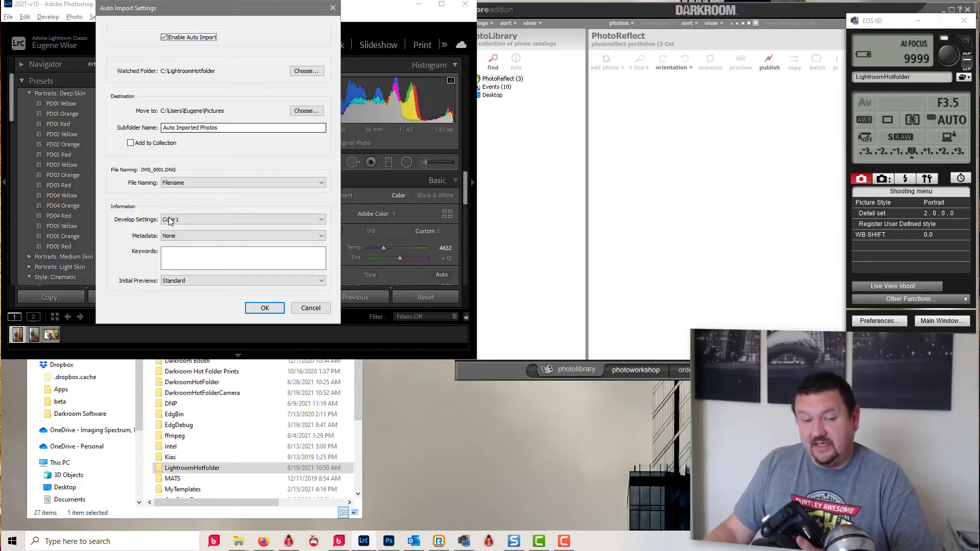
click(306, 309)
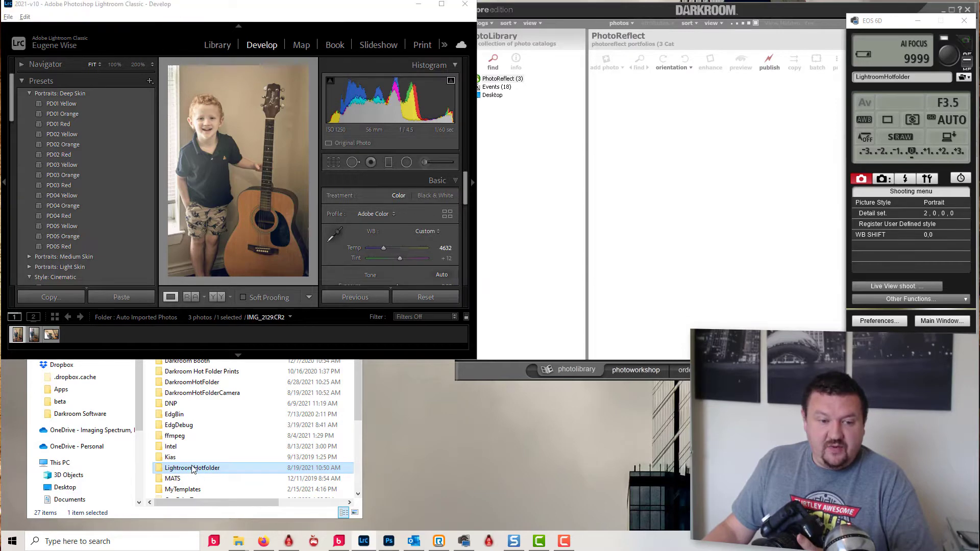
Open LightroomHotfolder in File Explorer, shrink that window to fit below Lightroom Classic, and return to Lightroom
double_click(191, 468)
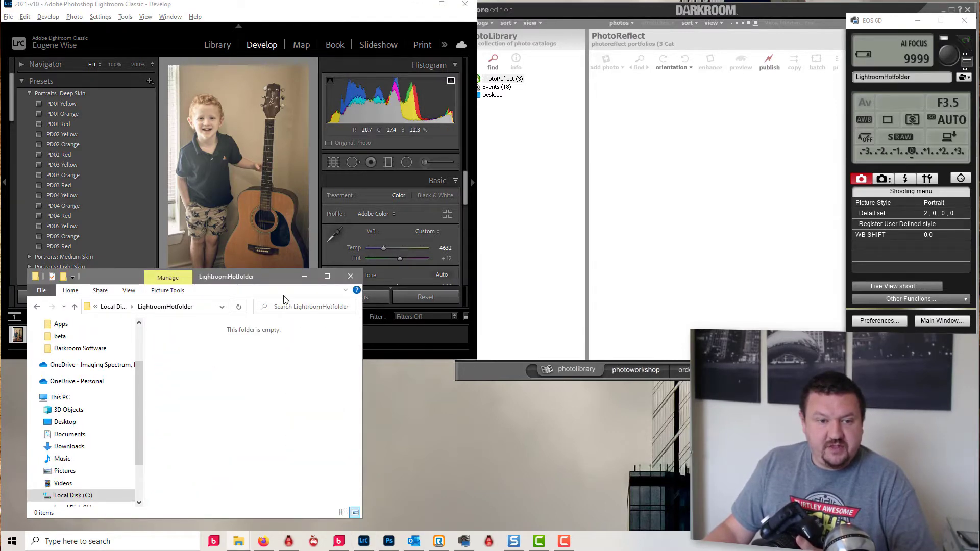
drag(266, 270, 265, 368)
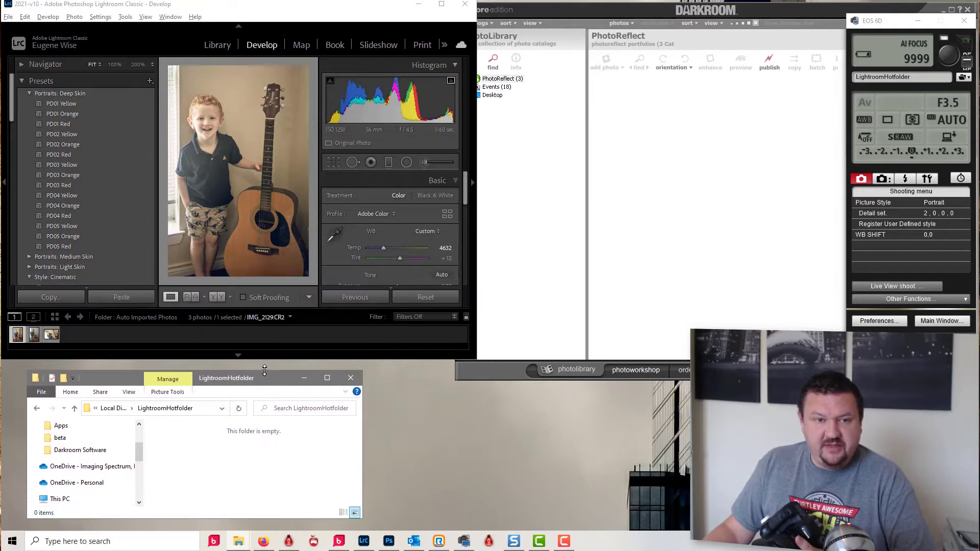
click(244, 9)
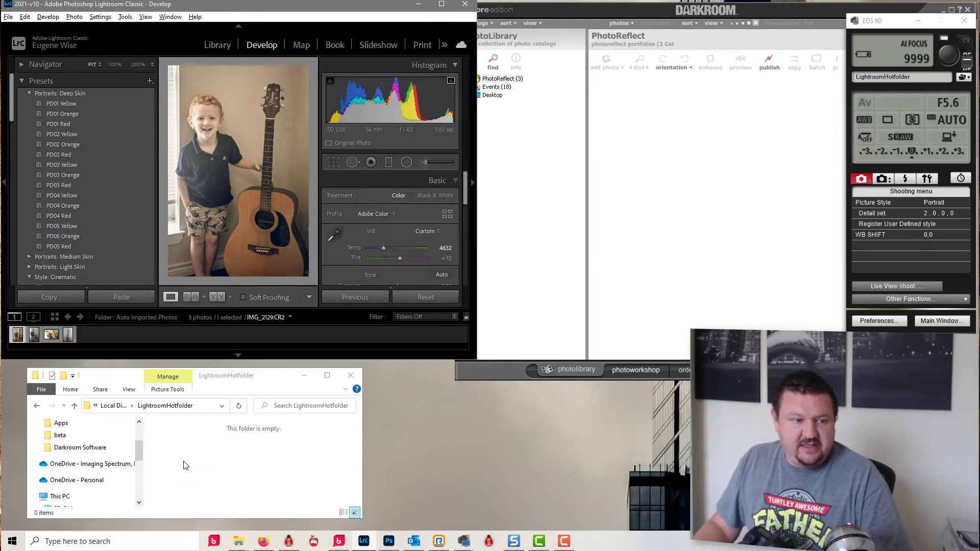
View the imported photos IMG_0001.CR2, IMG_2130.CR2 and IMG_2129.CR2 in the Develop module
click(72, 333)
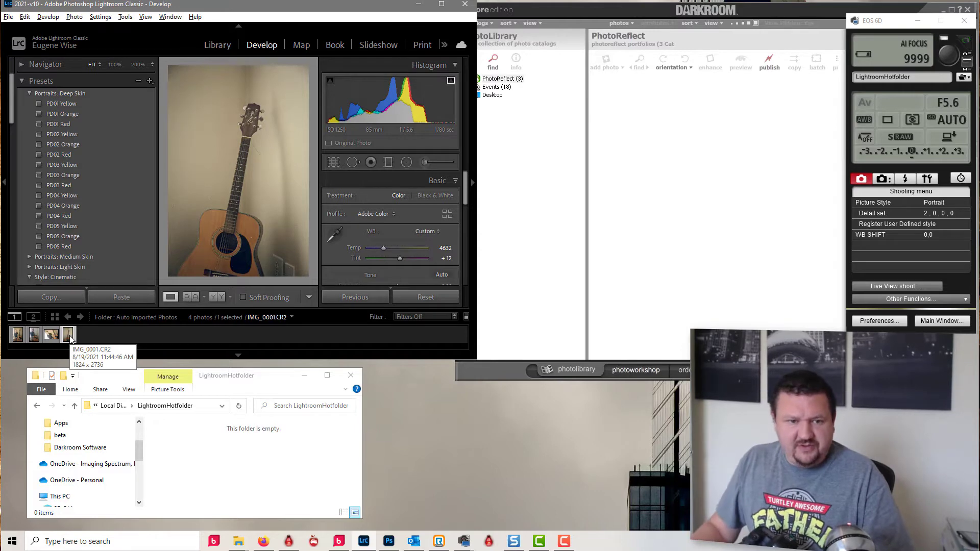
click(34, 336)
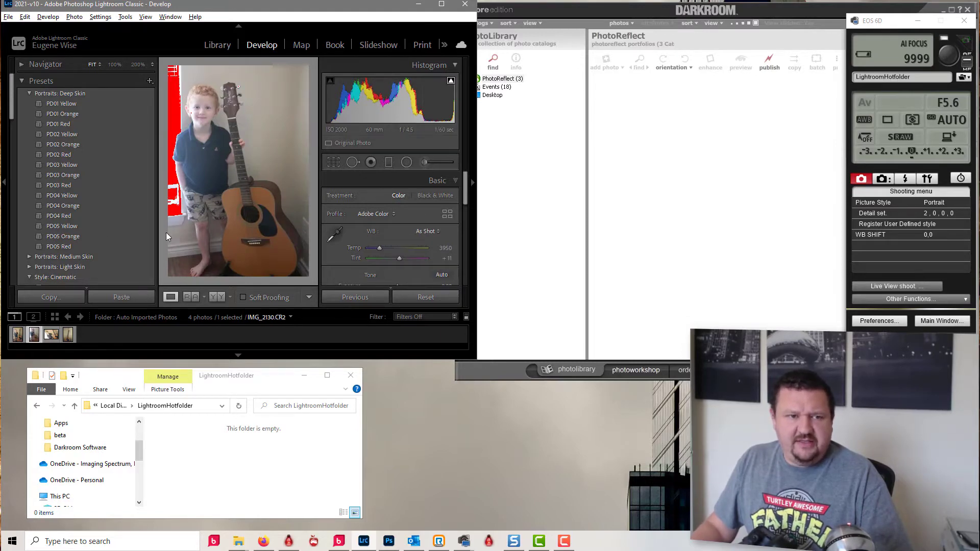
click(17, 338)
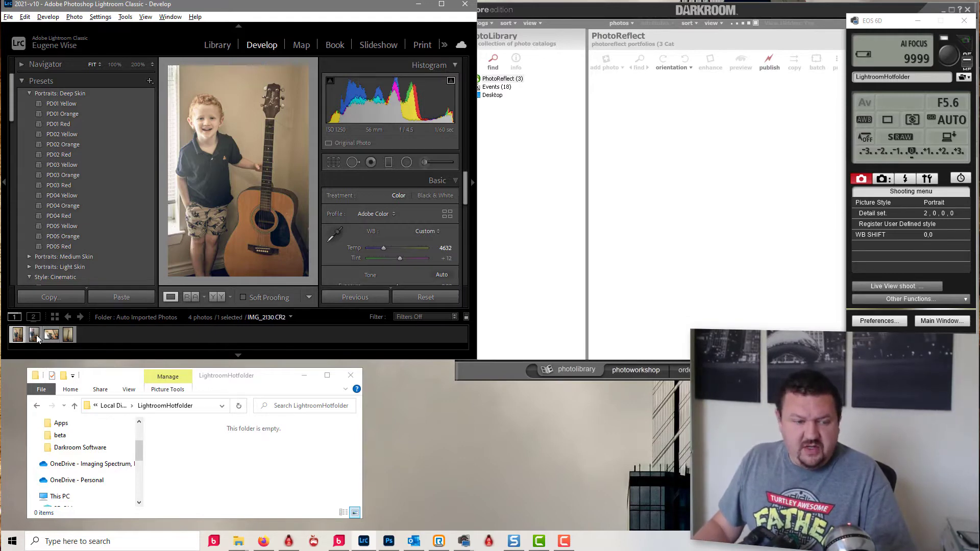
click(17, 336)
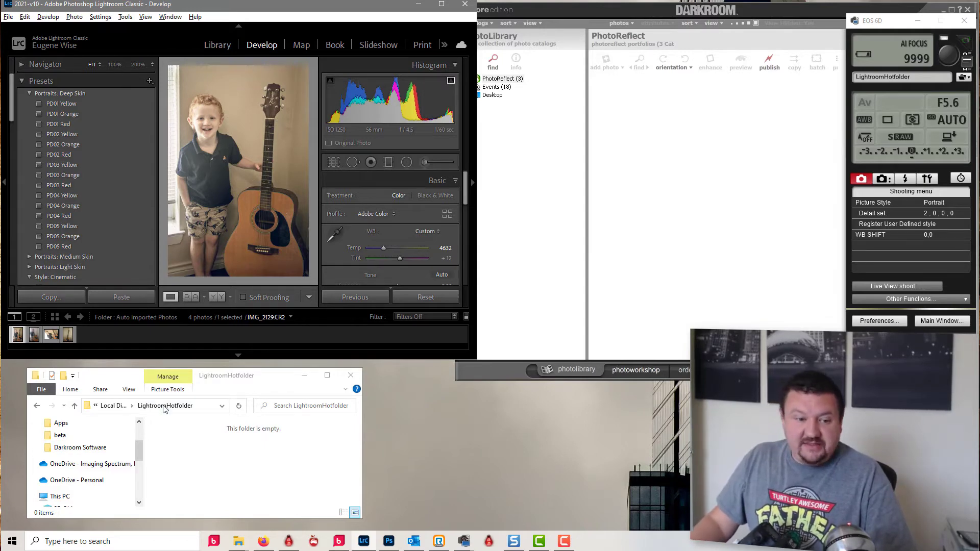
Return File Explorer to Local Disk (C:) and bring the Darkroom hot folders into view
click(109, 406)
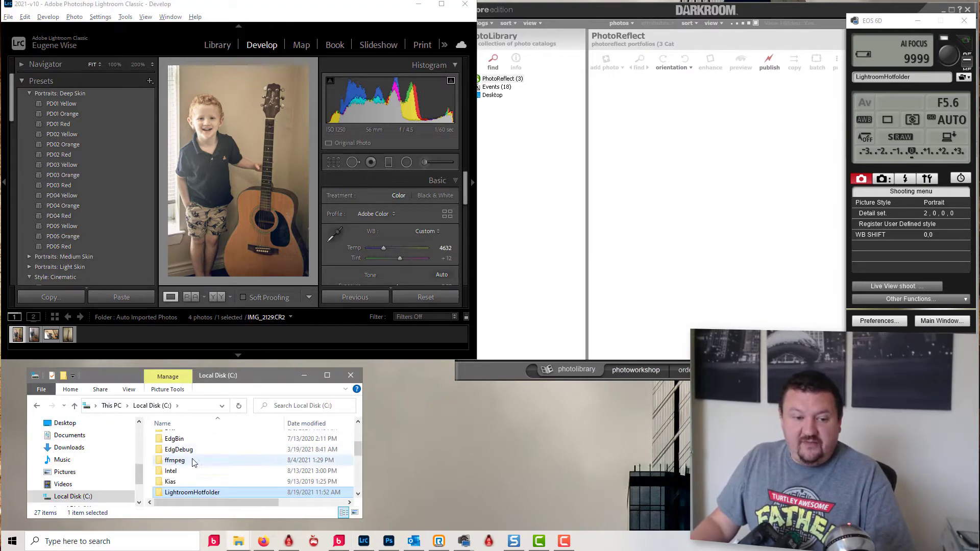
scroll(192, 462, up, 3)
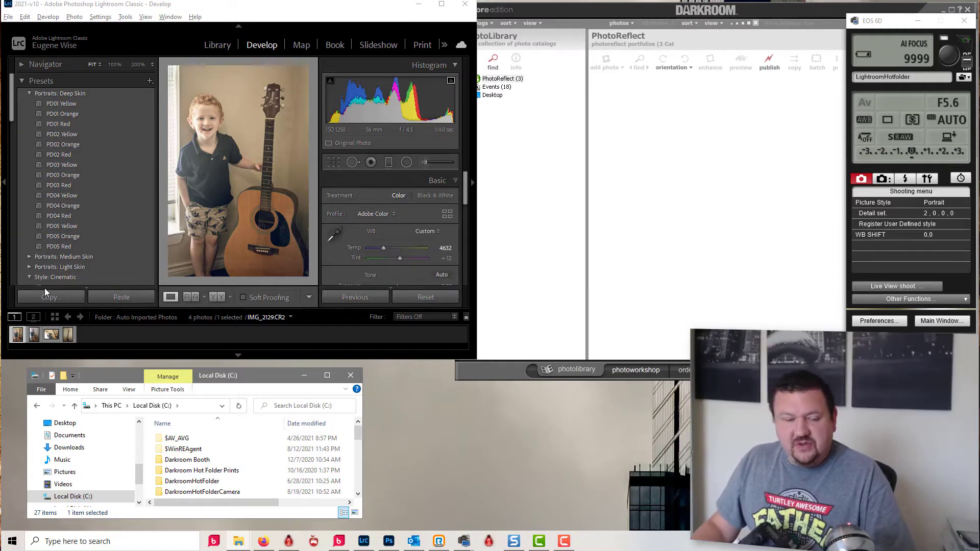
Look up the list of Develop module shortcuts in Lightroom Classic and close it again
click(195, 17)
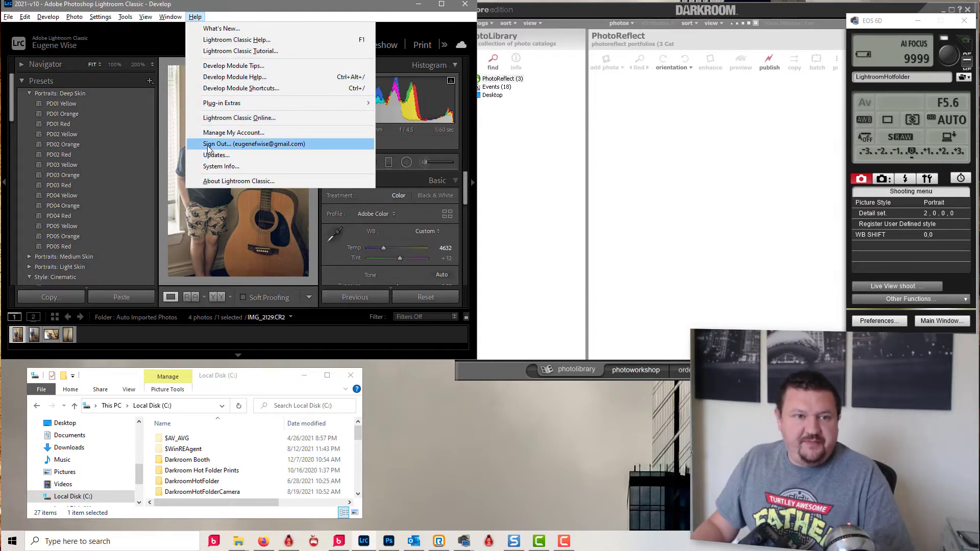
click(222, 89)
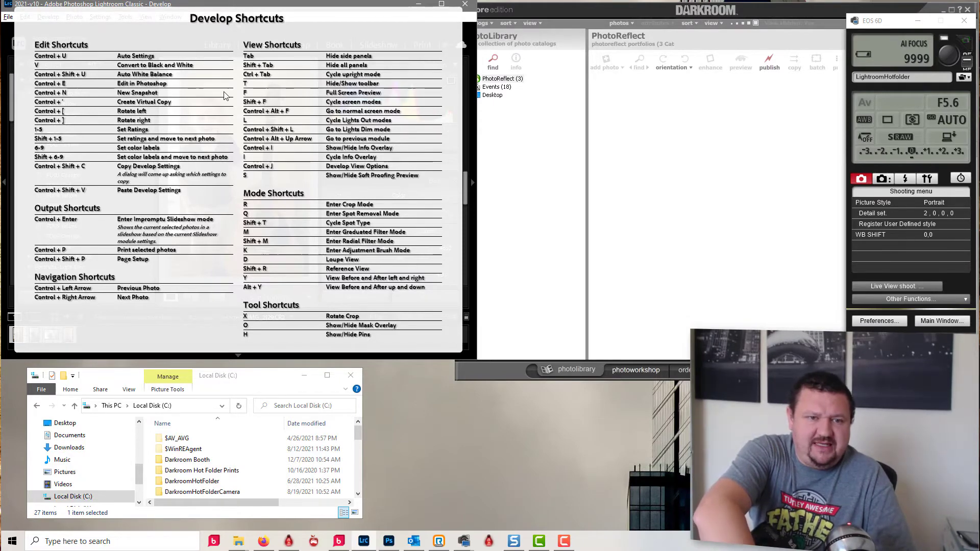
click(224, 96)
Switch to the Library module and look up its list of shortcuts
click(217, 45)
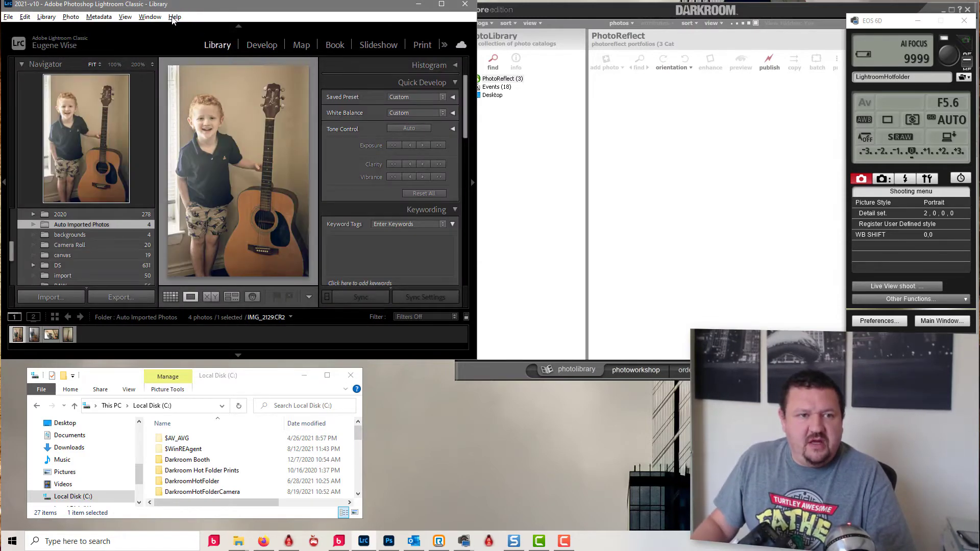
click(175, 16)
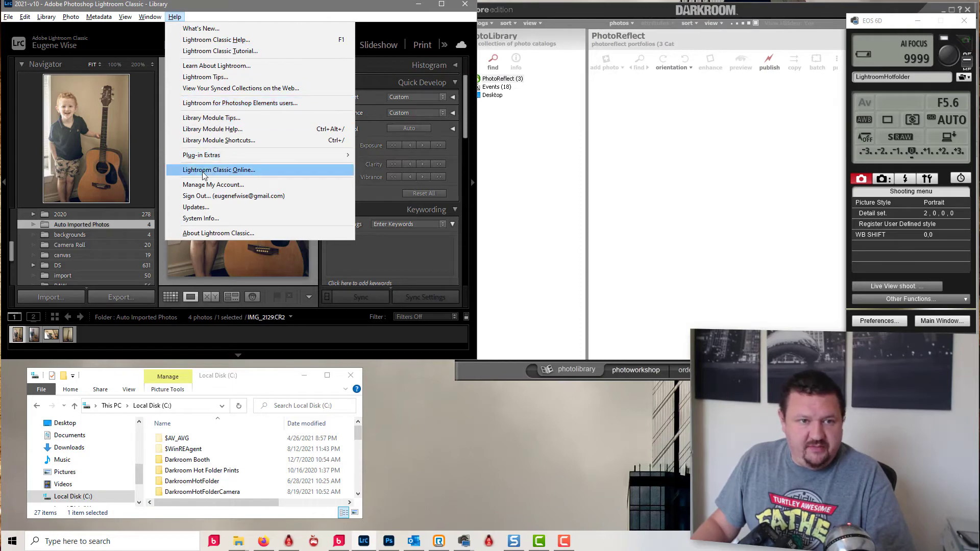
click(214, 141)
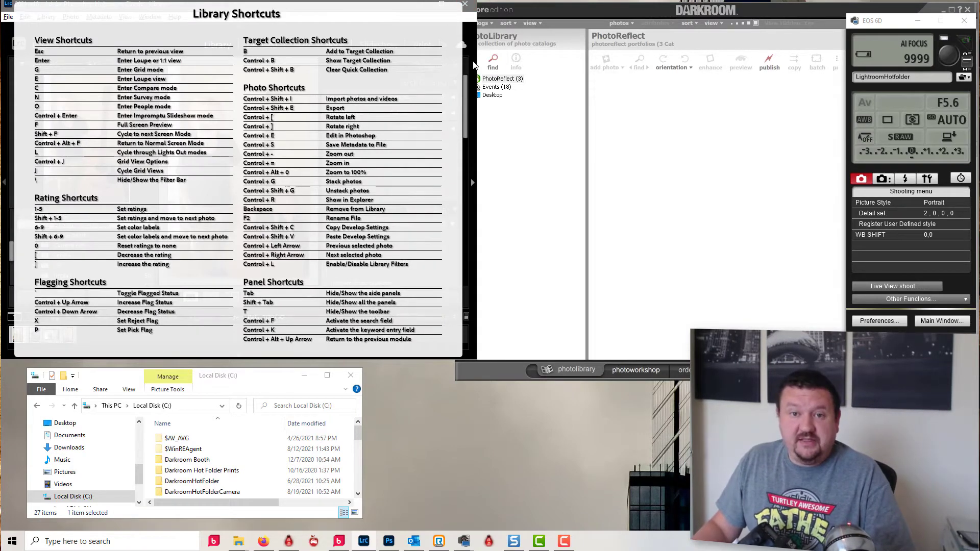
key(Escape)
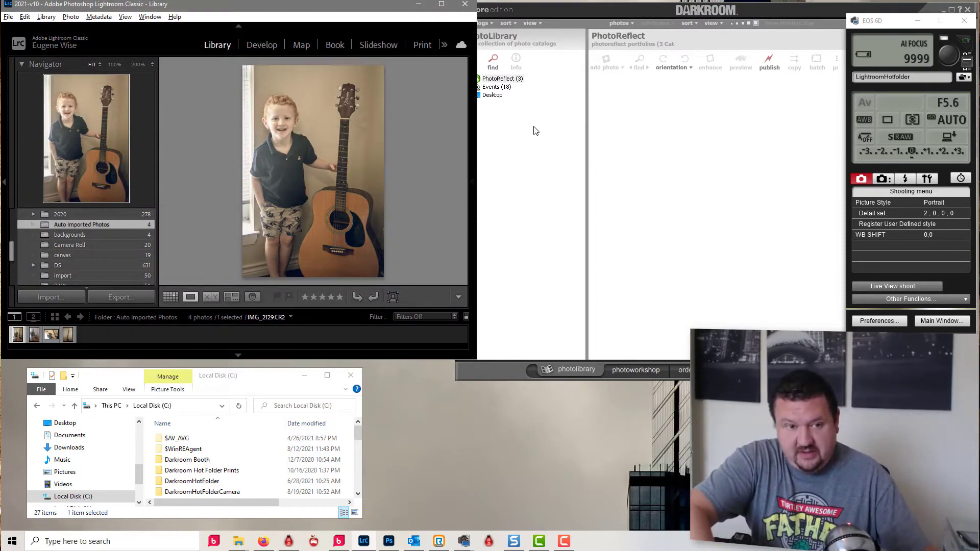
Dismiss the export dialog and open the DarkroomHotFolderCamera folder in File Explorer
key(ctrl+shift+e)
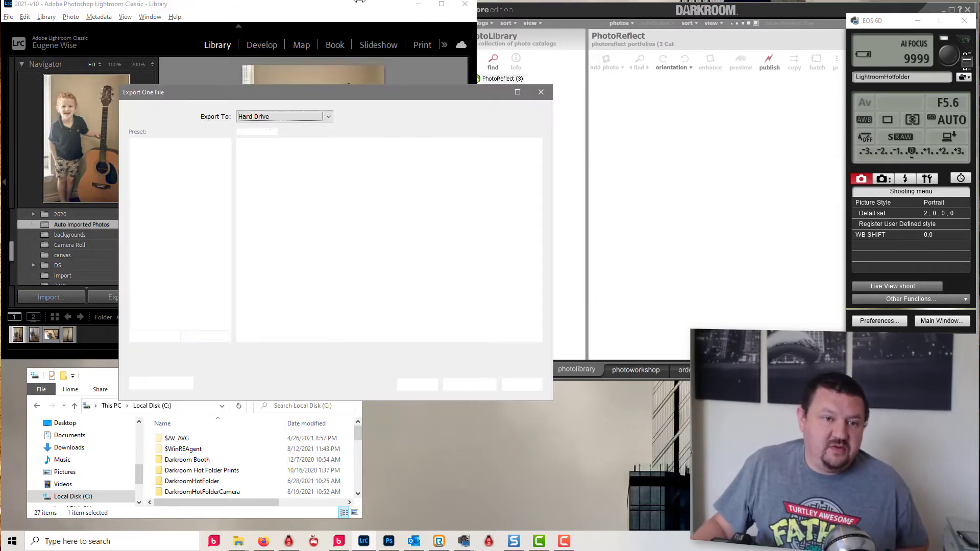
click(541, 93)
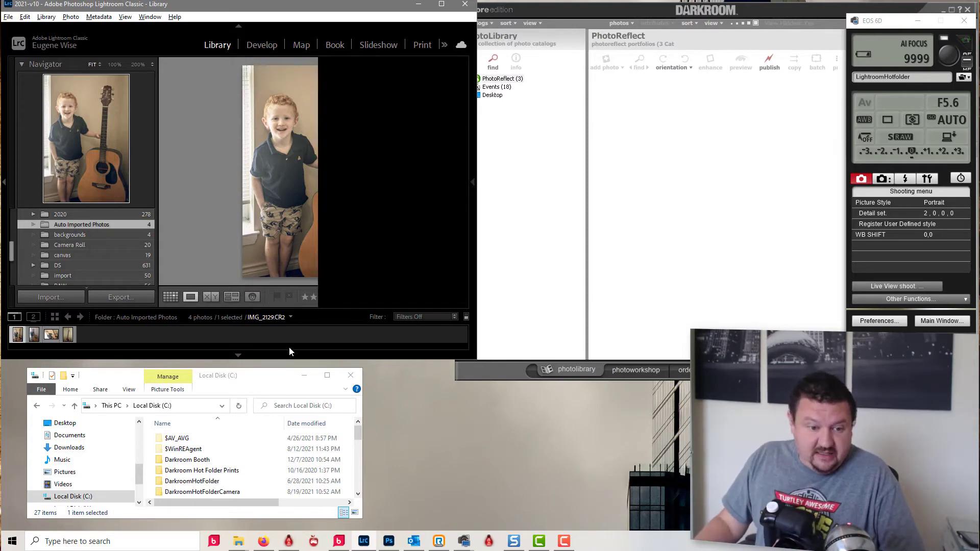
drag(357, 433, 355, 438)
double_click(209, 467)
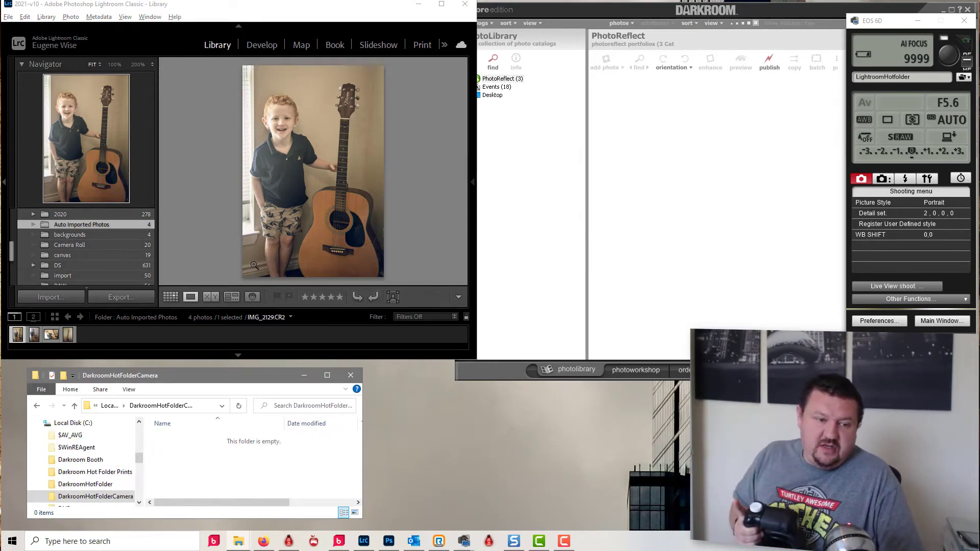
Export IMG_2129.CR2 from Lightroom Classic to the hard drive folder C:\DarkroomHotFolderCamera with the existing export settings
click(287, 14)
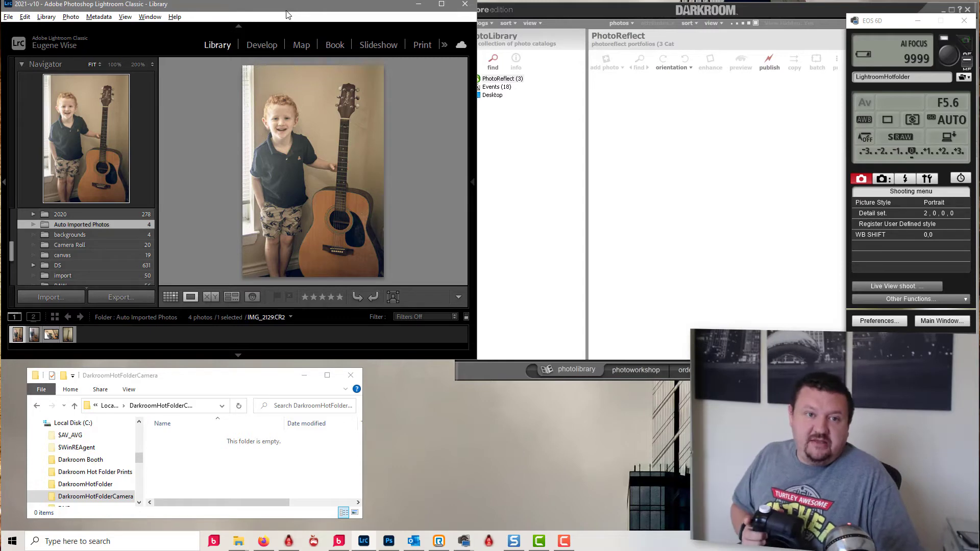
key(ctrl+shift+e)
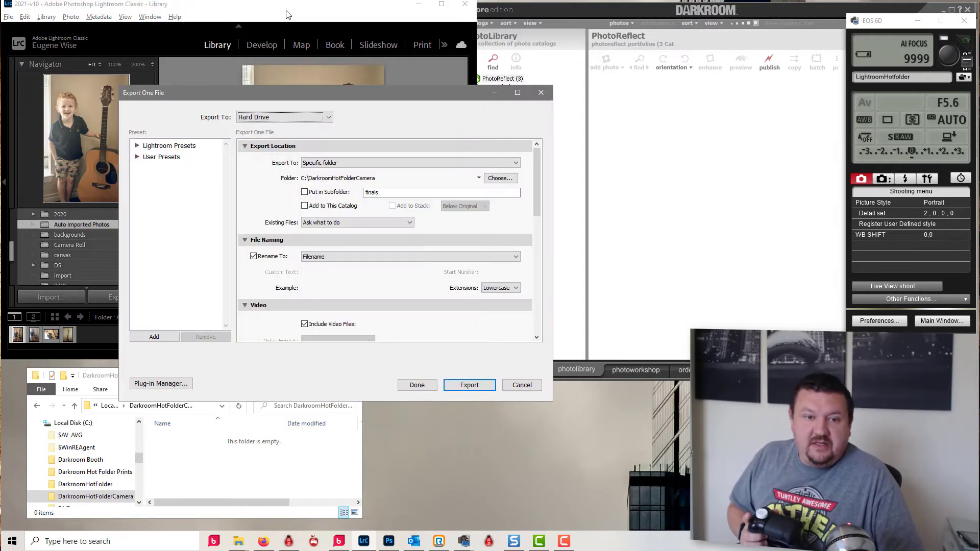
key(Return)
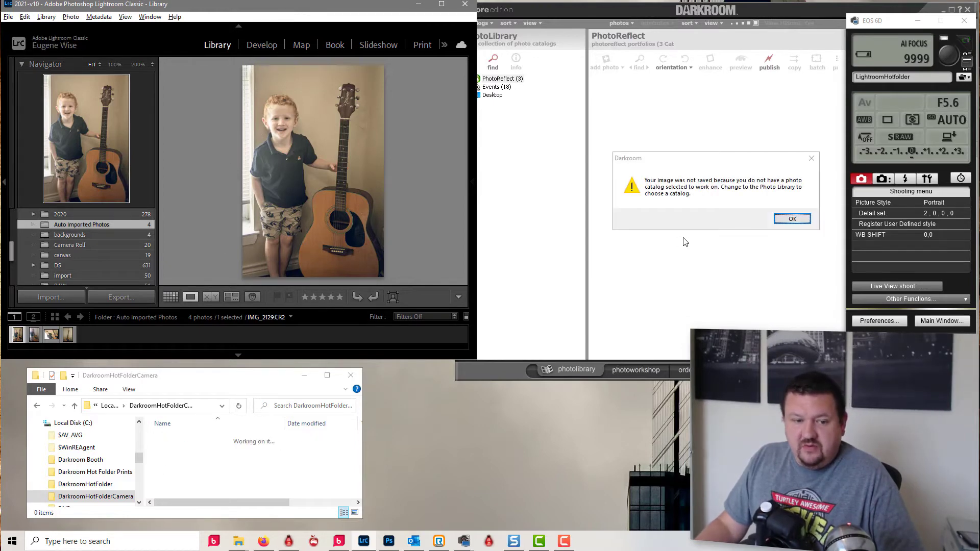
Dismiss the Darkroom warning, expand the Events catalogs in its photo library, and close Darkroom Core
click(792, 219)
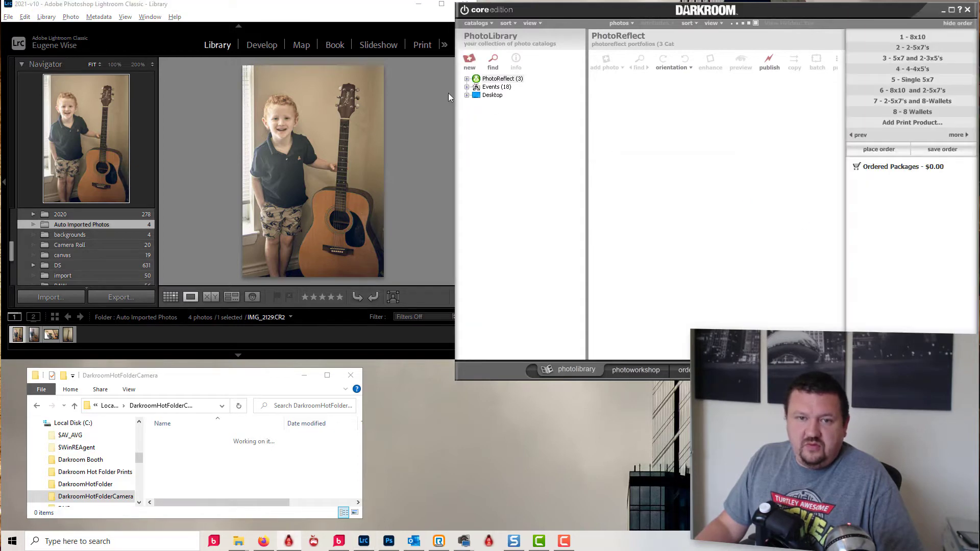
click(467, 87)
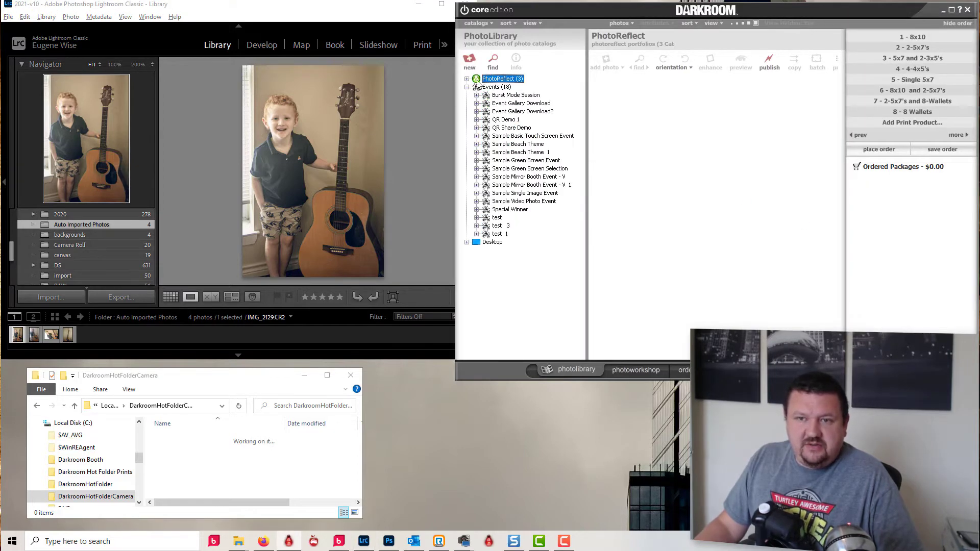
click(967, 10)
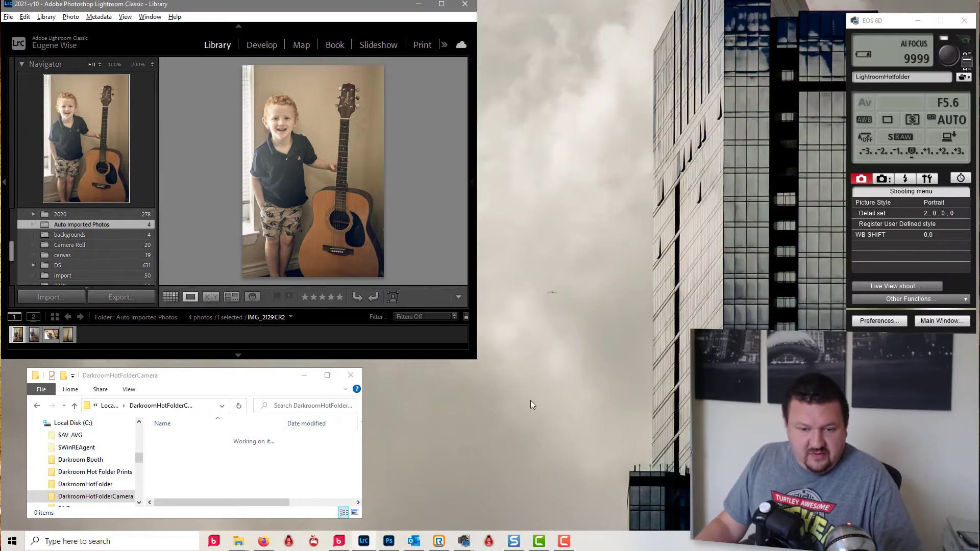
Launch Darkroom Core again, start the session, and open its photo library
click(263, 542)
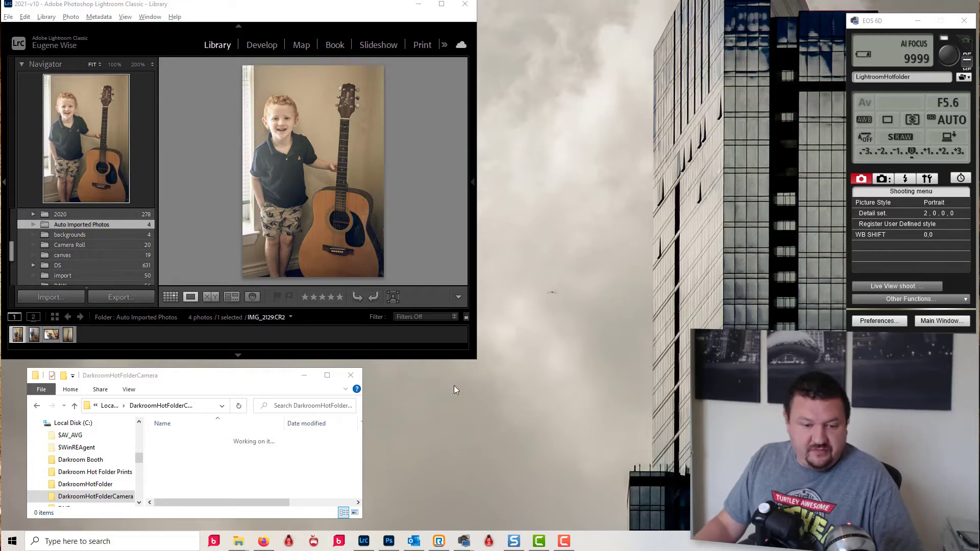
click(289, 542)
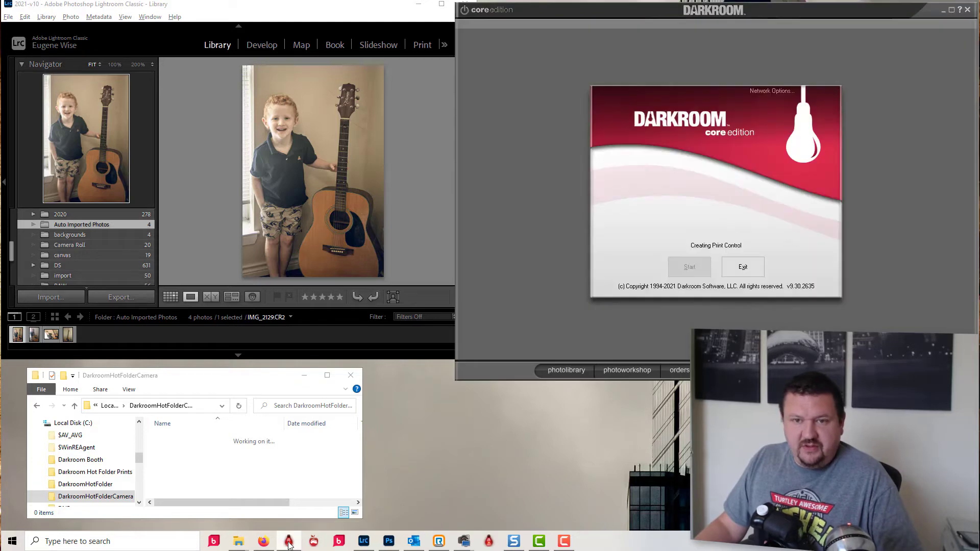
click(686, 269)
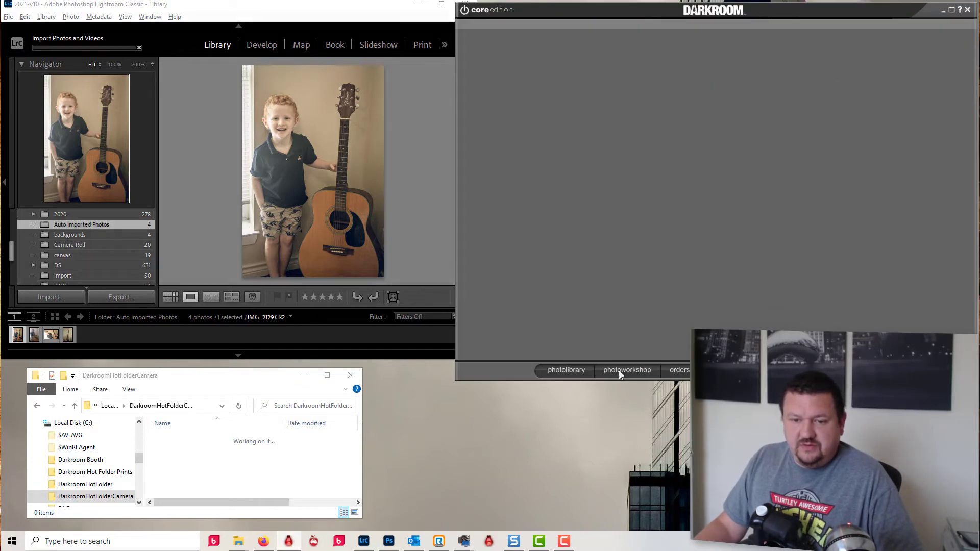
click(567, 373)
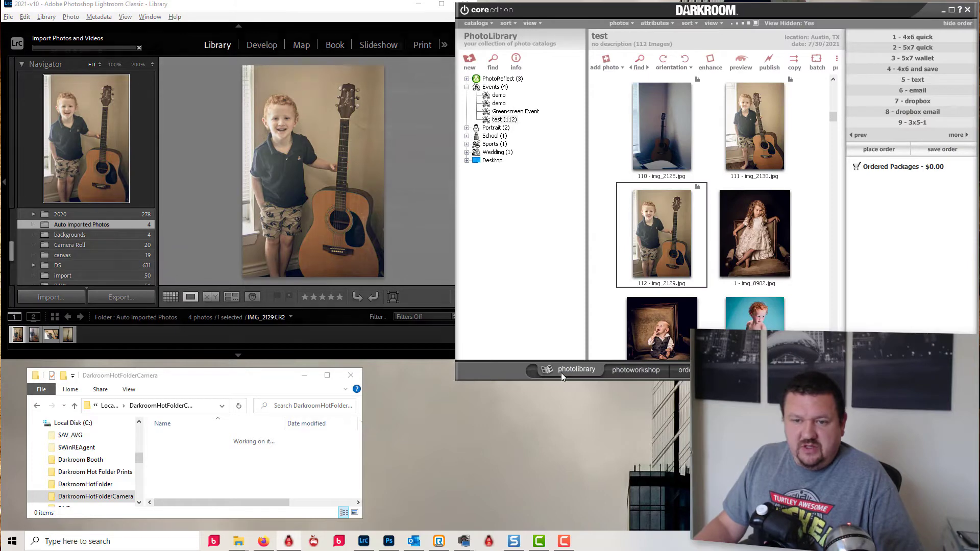
Create a new photo catalog of type Event named "demo" in the photo library and open the new catalog
click(469, 62)
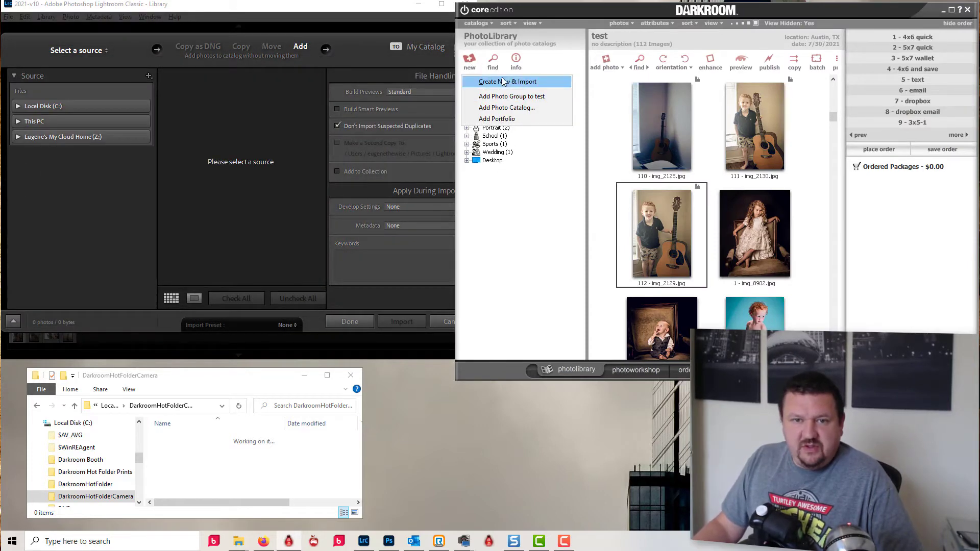
click(493, 108)
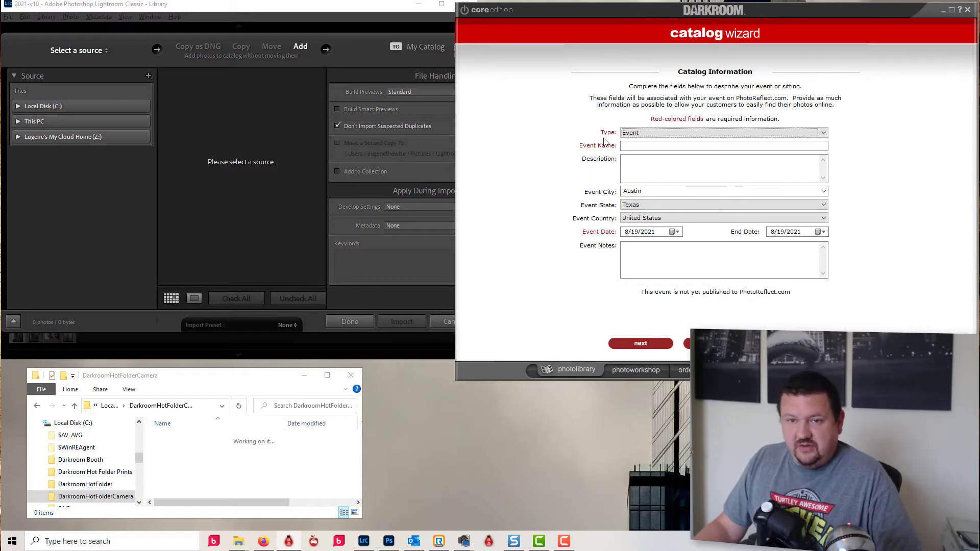
click(631, 146)
text(de)
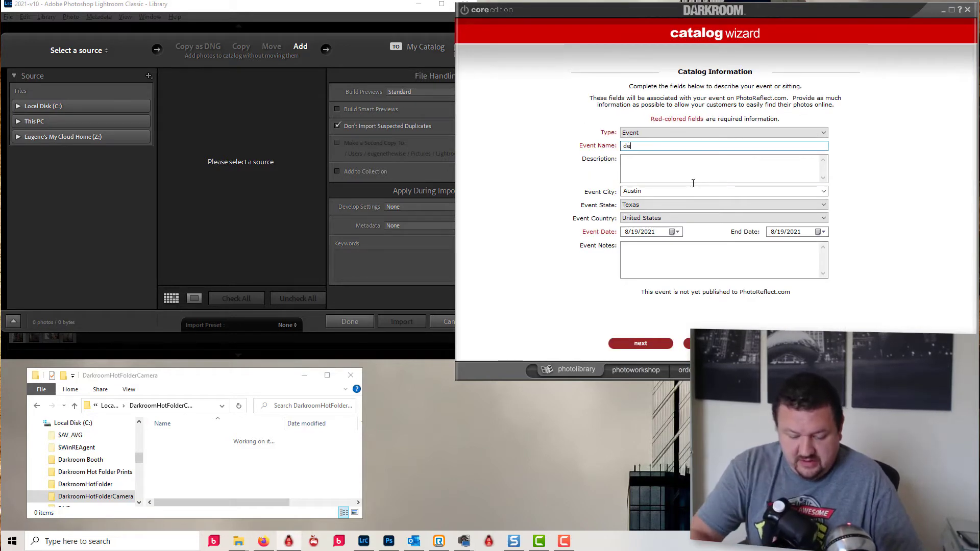
text(mo)
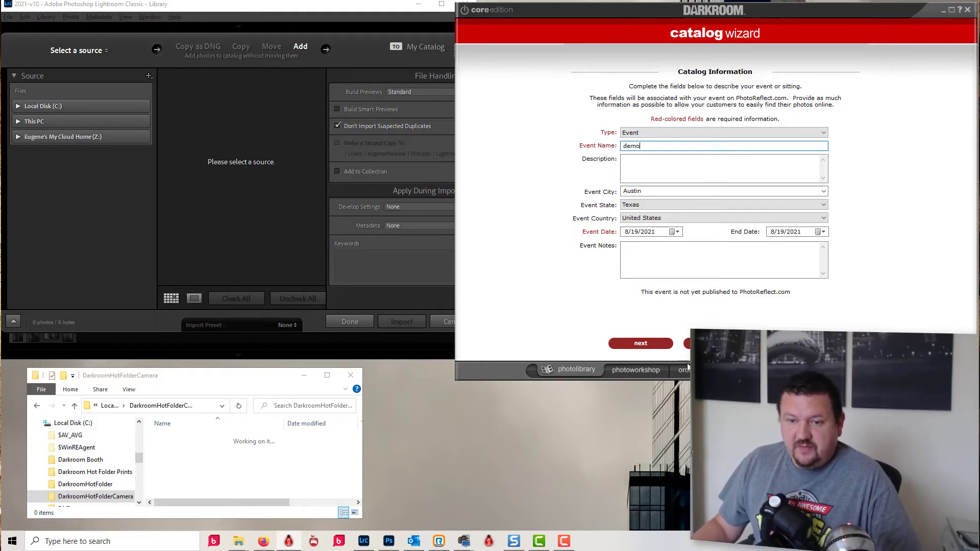
click(698, 344)
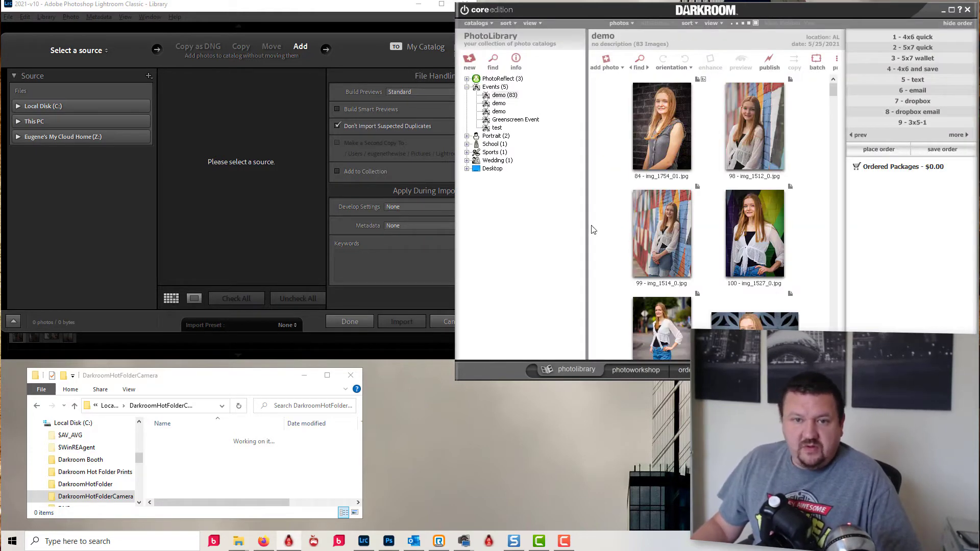
click(500, 104)
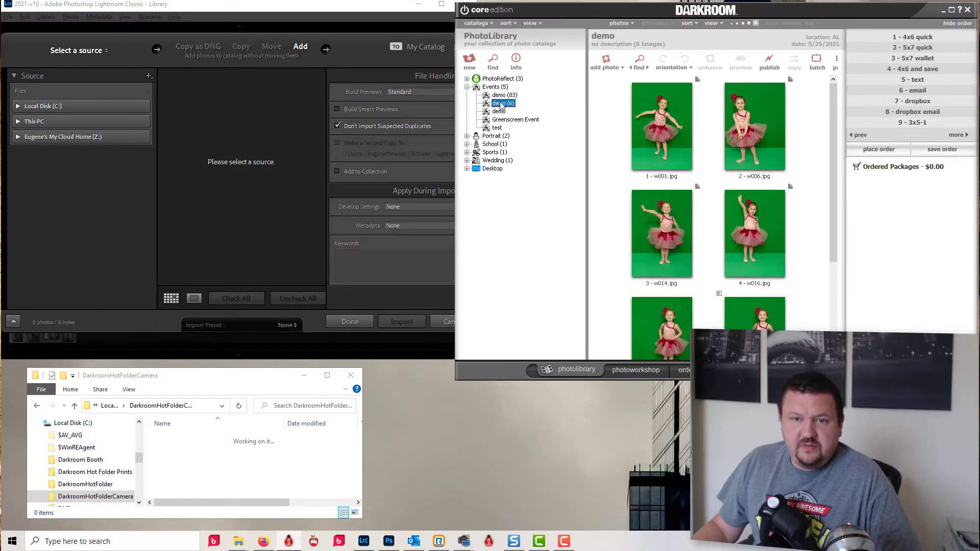
click(499, 111)
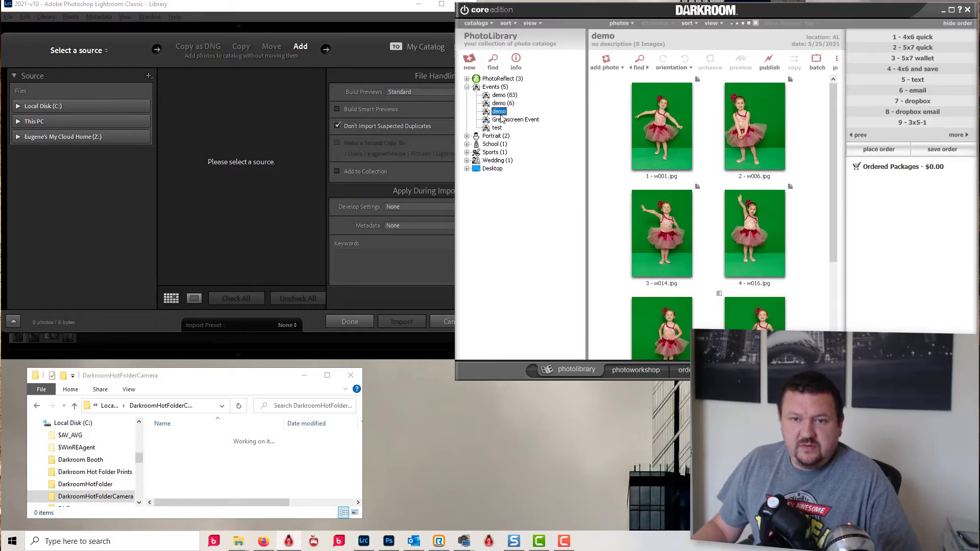
Switch to Lightroom Classic, cancel the photo import, and export IMG_2129.CR2 with the existing export settings
click(381, 38)
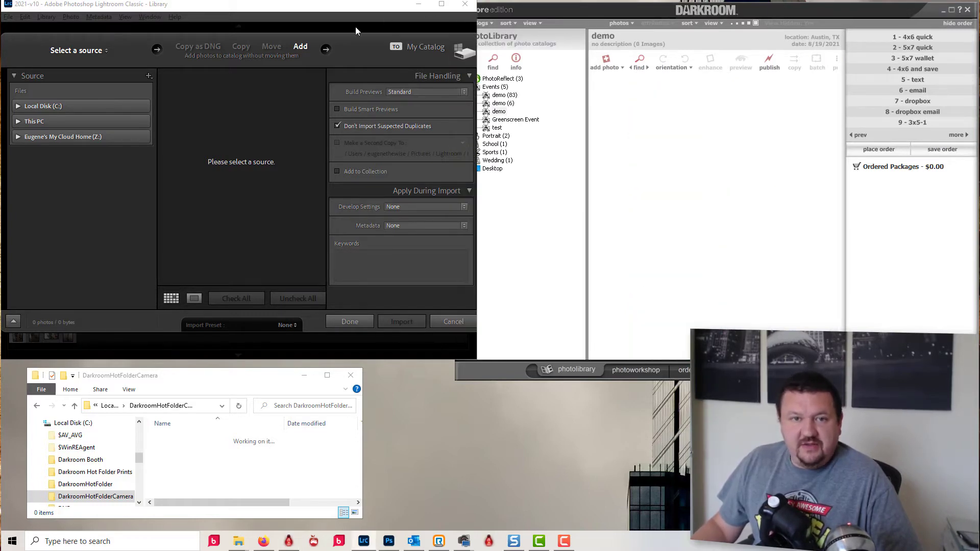
click(440, 321)
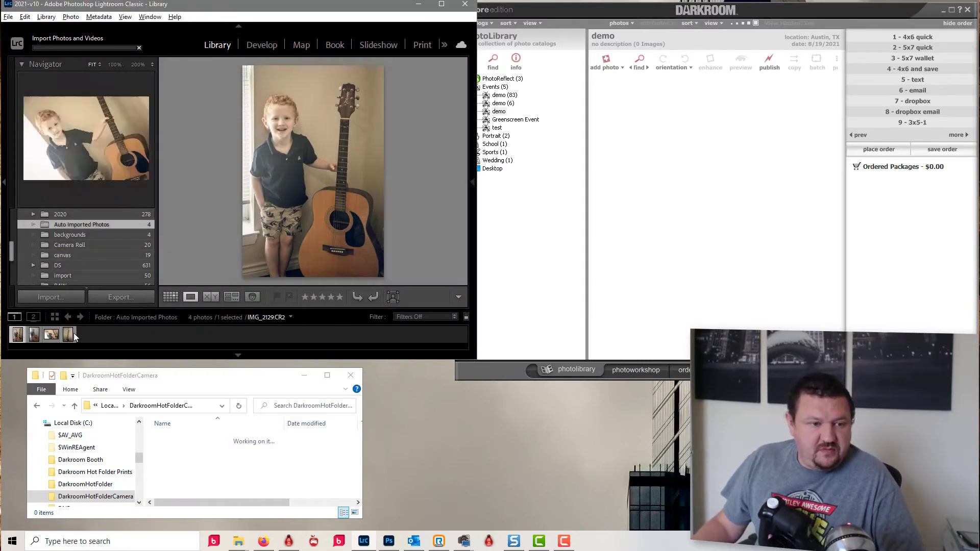
click(34, 334)
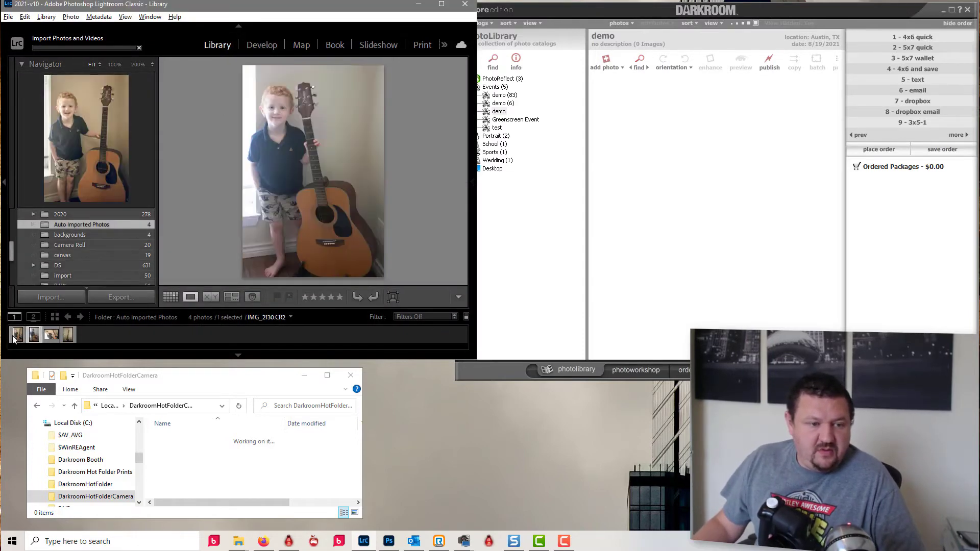
click(16, 336)
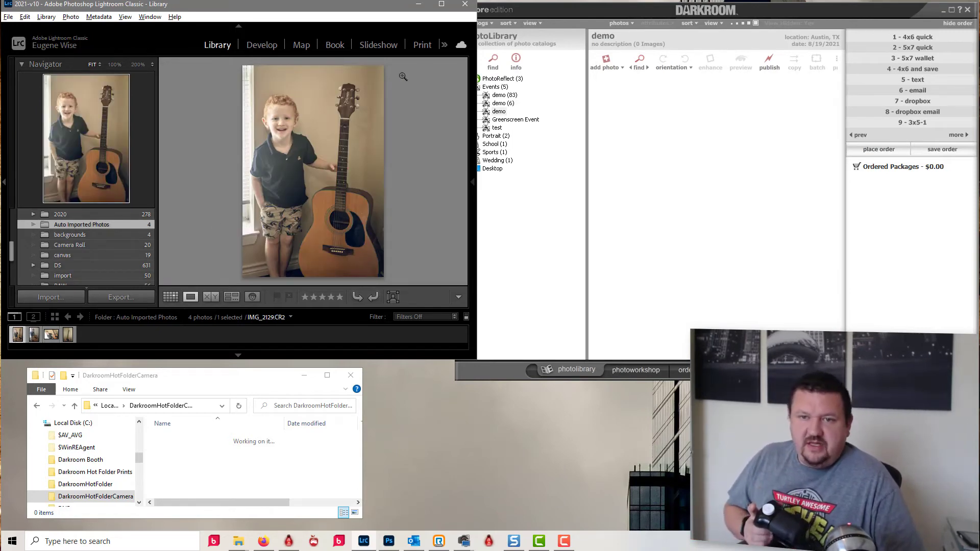
key(ctrl+shift+e)
key(Return)
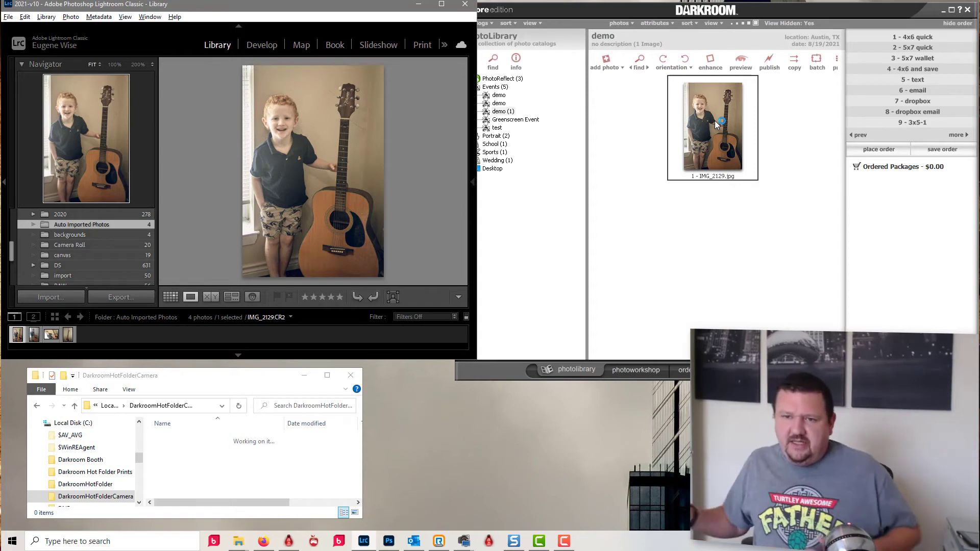
Maximize Darkroom Core and review the Tethered Filename Options and Hot Folder Camera settings in the setup
click(951, 9)
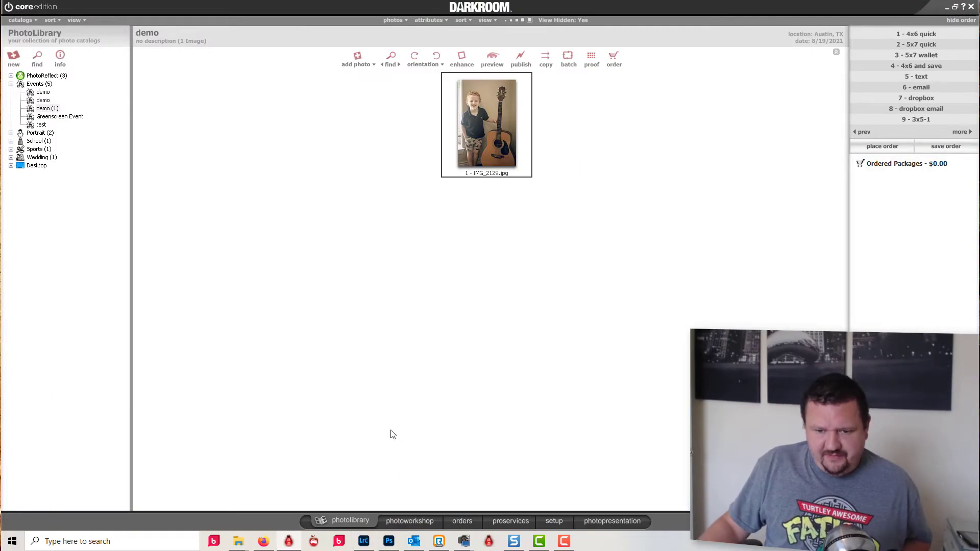
click(554, 521)
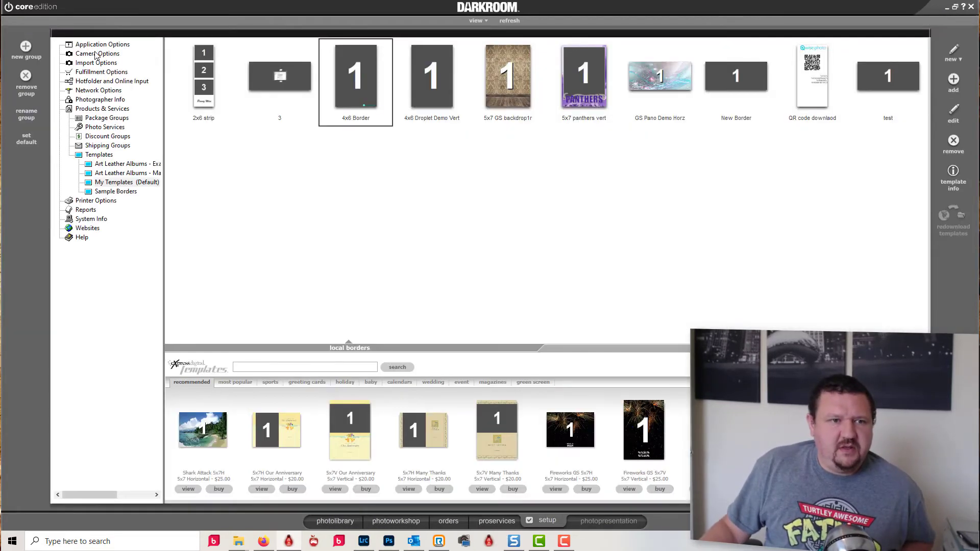
click(88, 54)
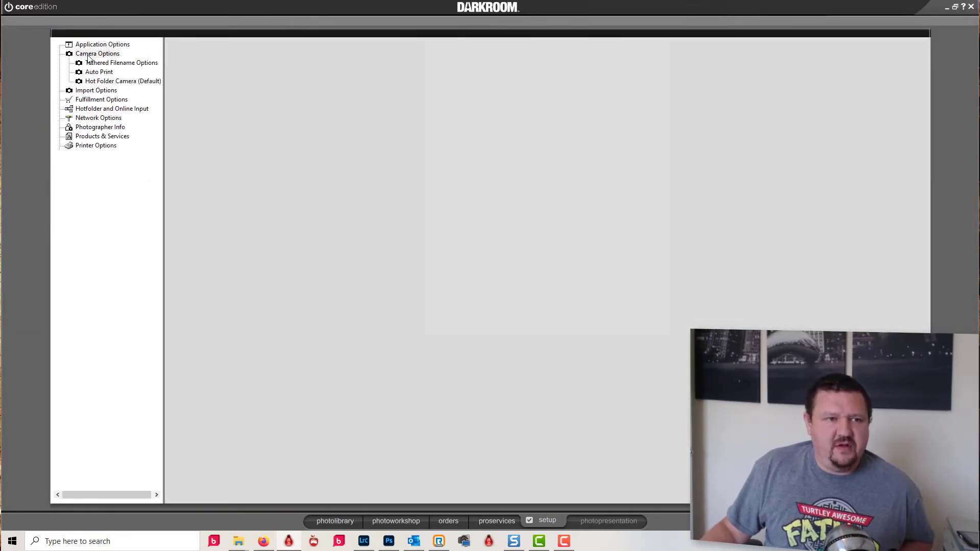
click(105, 63)
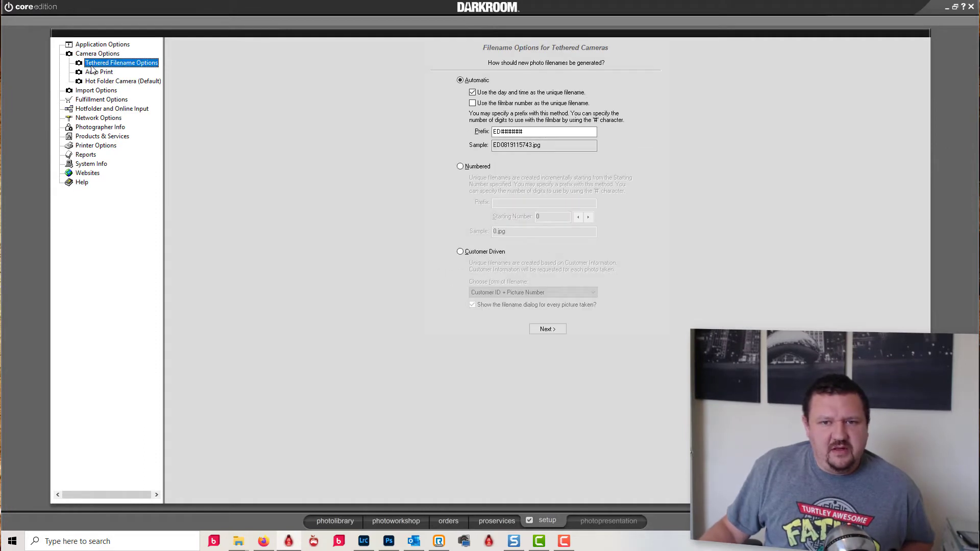
click(103, 81)
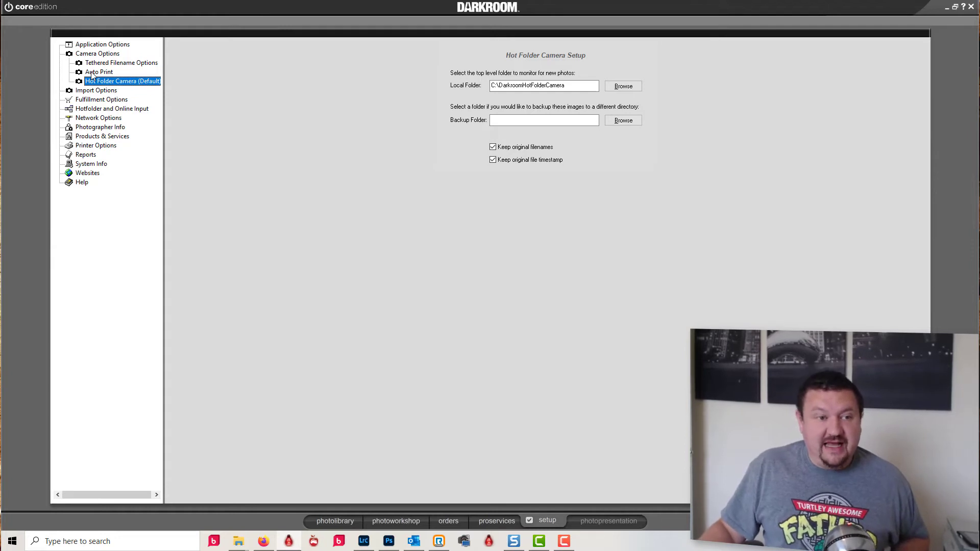
Review the gallery, image size and template settings of the Event Gallery Post item in the camera's Auto Print list
click(92, 75)
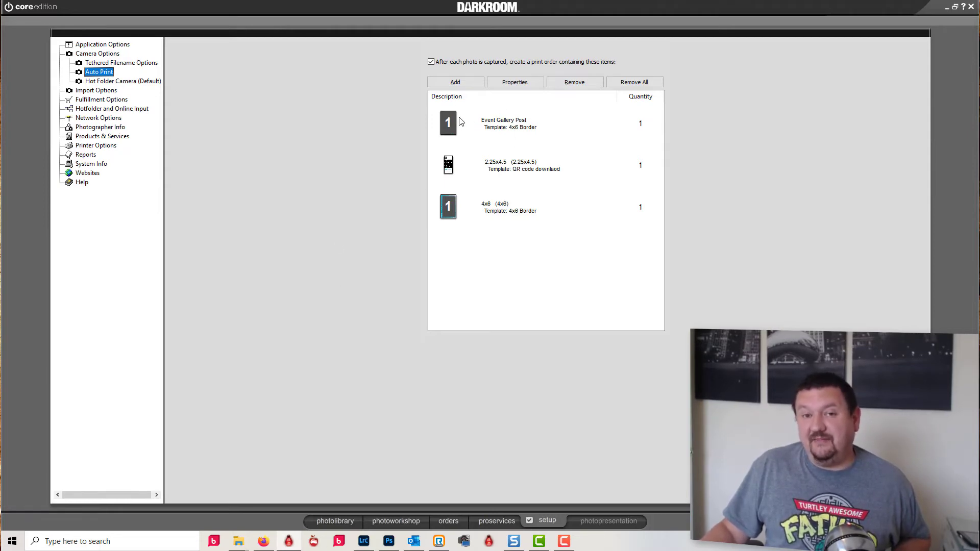
double_click(507, 122)
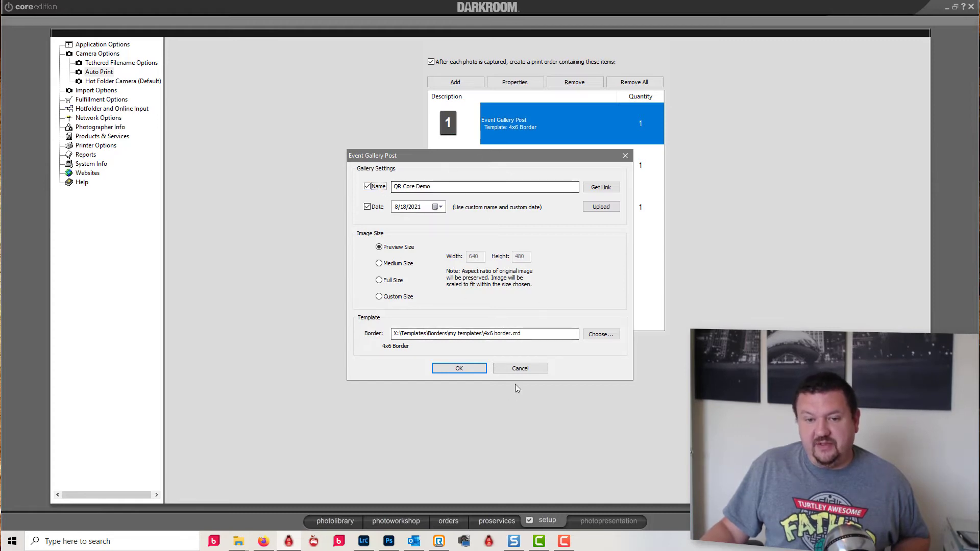
click(460, 372)
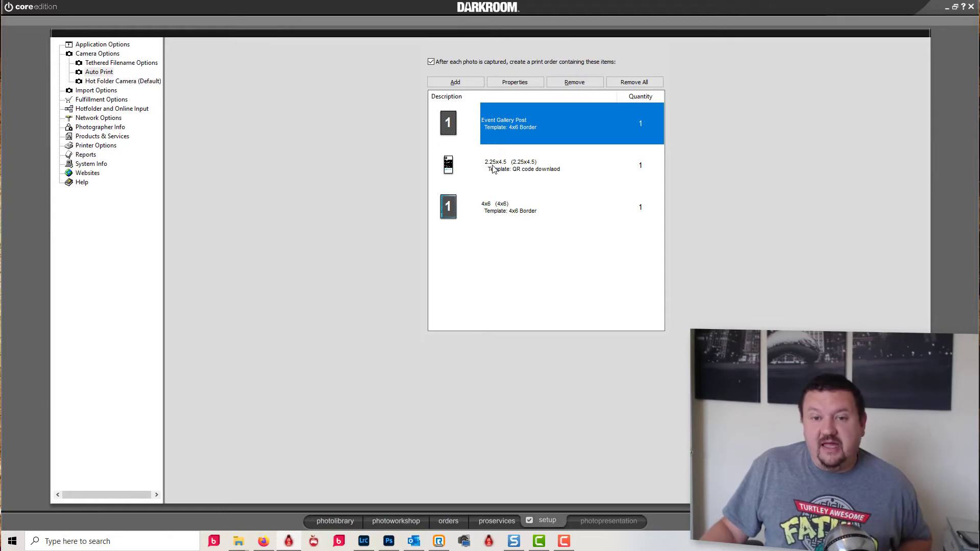
Review the package settings of the 2.25x4.5 QR code item and the 4x6 border item in the Auto Print list
click(493, 166)
double_click(493, 167)
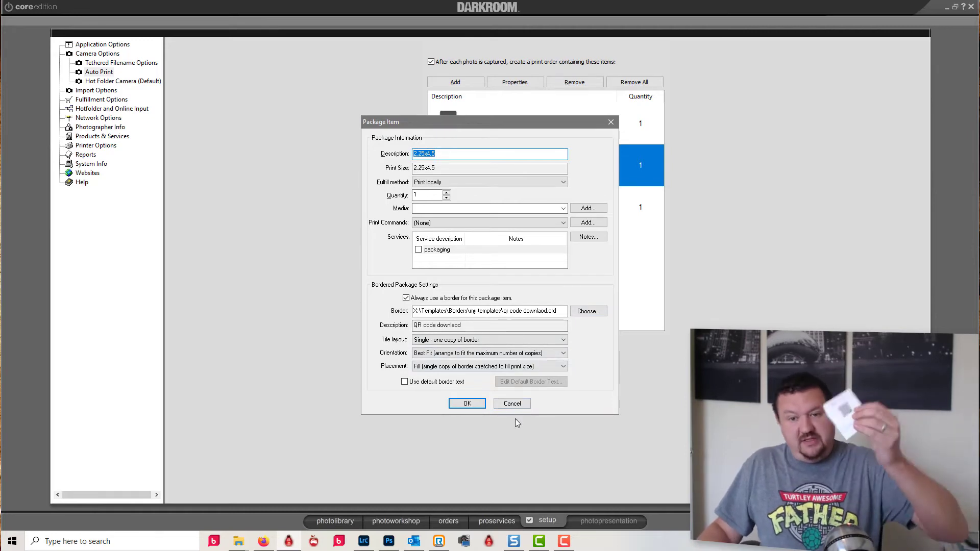
click(520, 404)
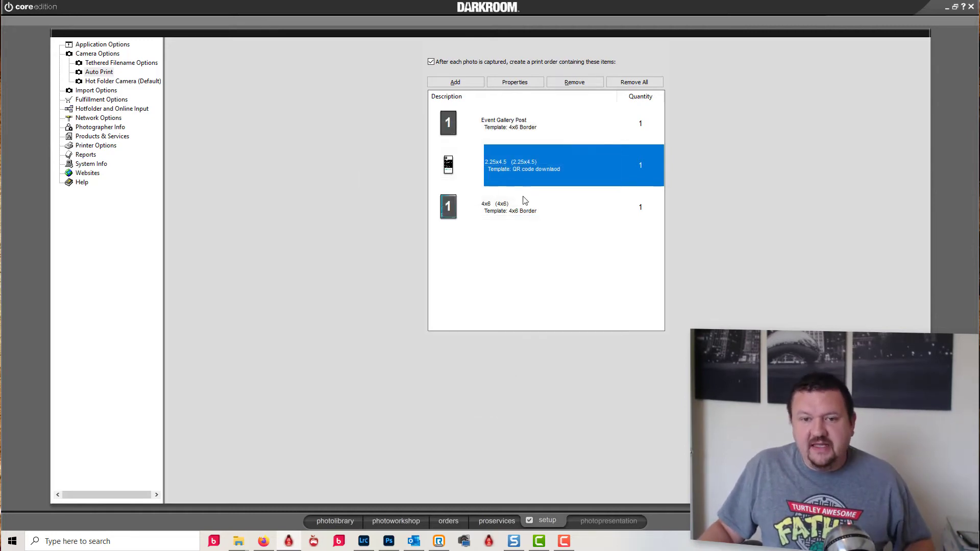
click(509, 211)
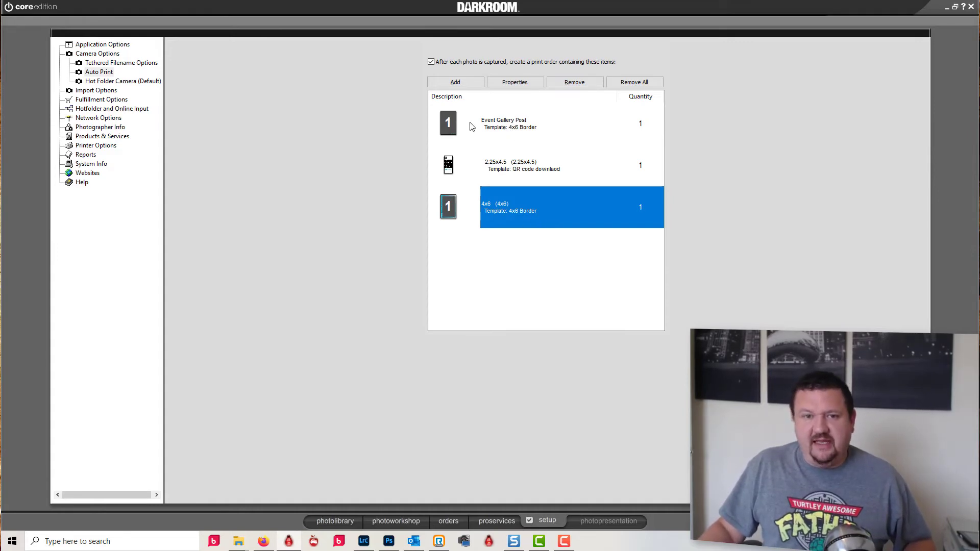
double_click(460, 215)
click(467, 404)
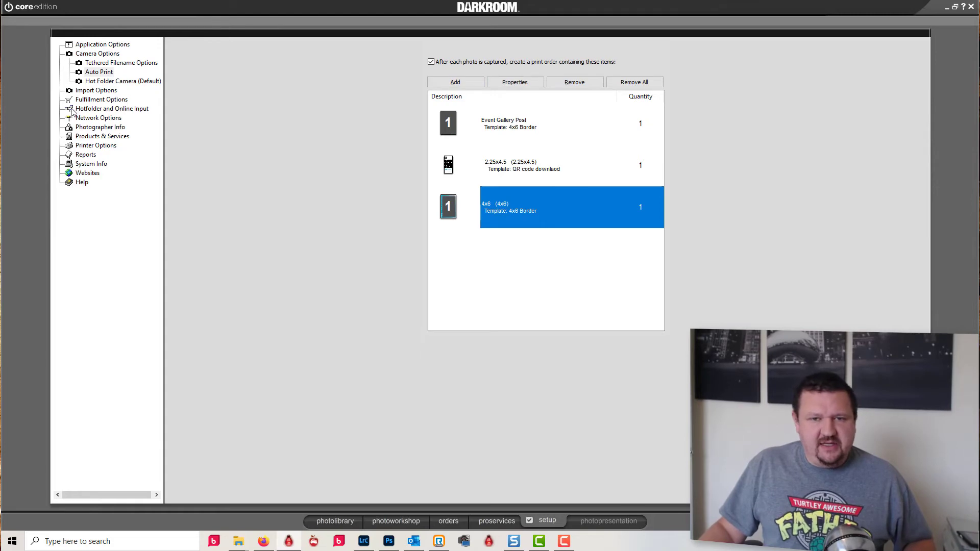
Open the 4x6 Border template from My Templates to examine its logo and filename text, and close it without saving
click(89, 137)
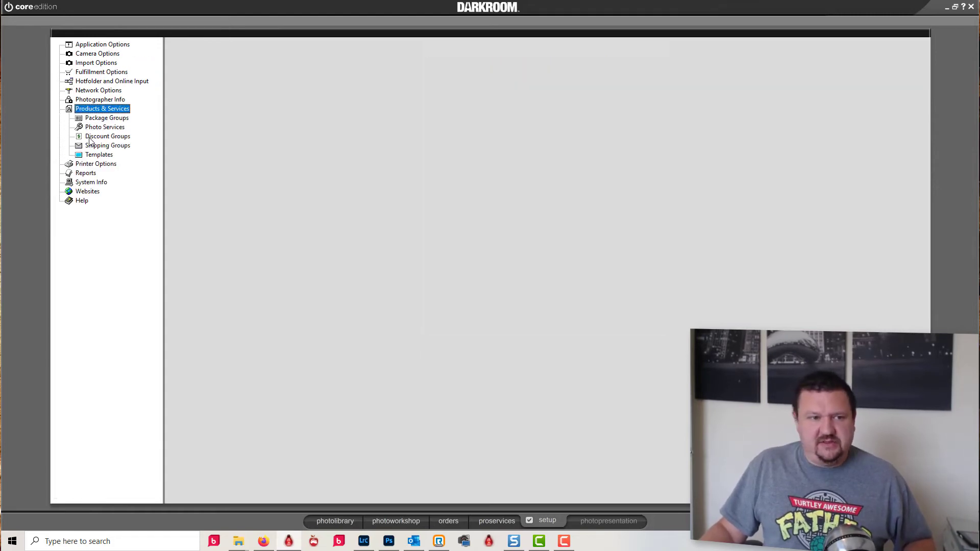
click(99, 155)
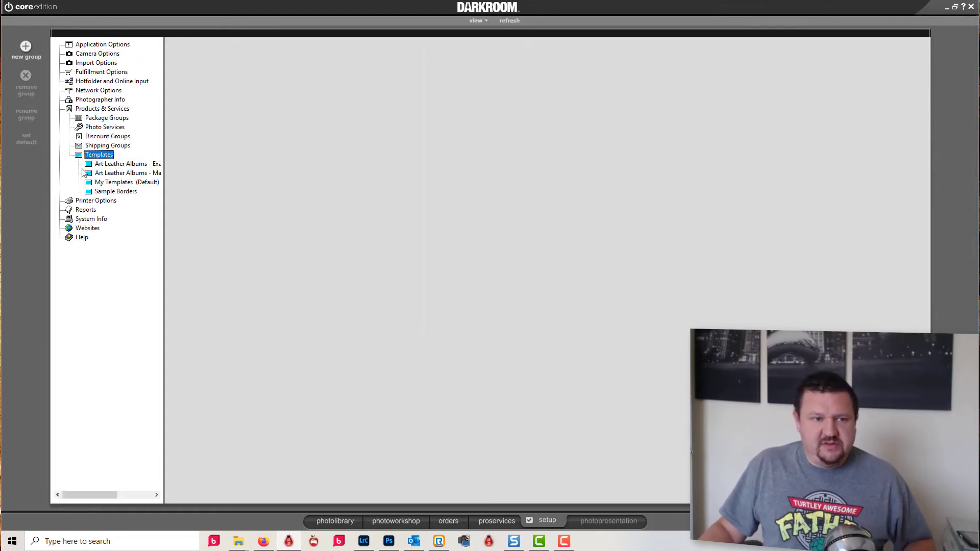
click(114, 182)
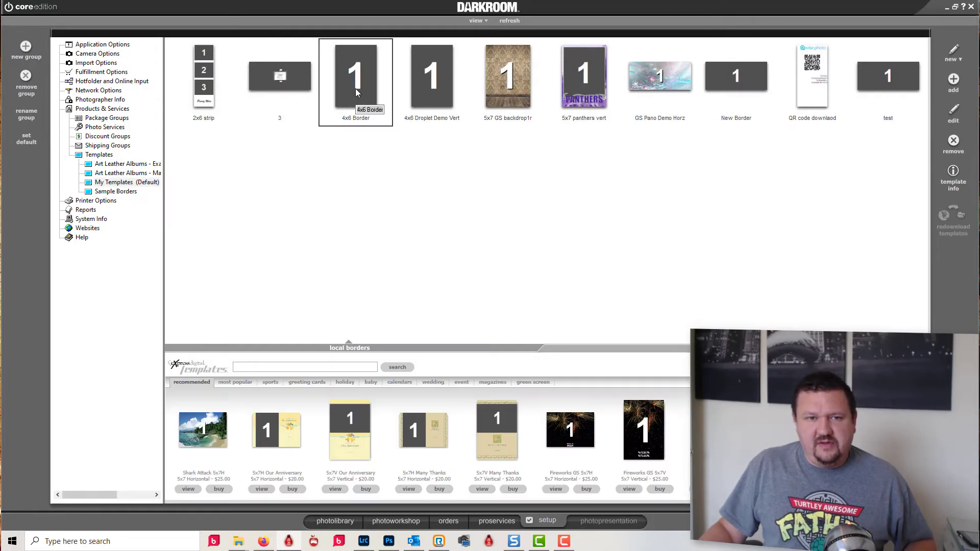
double_click(355, 88)
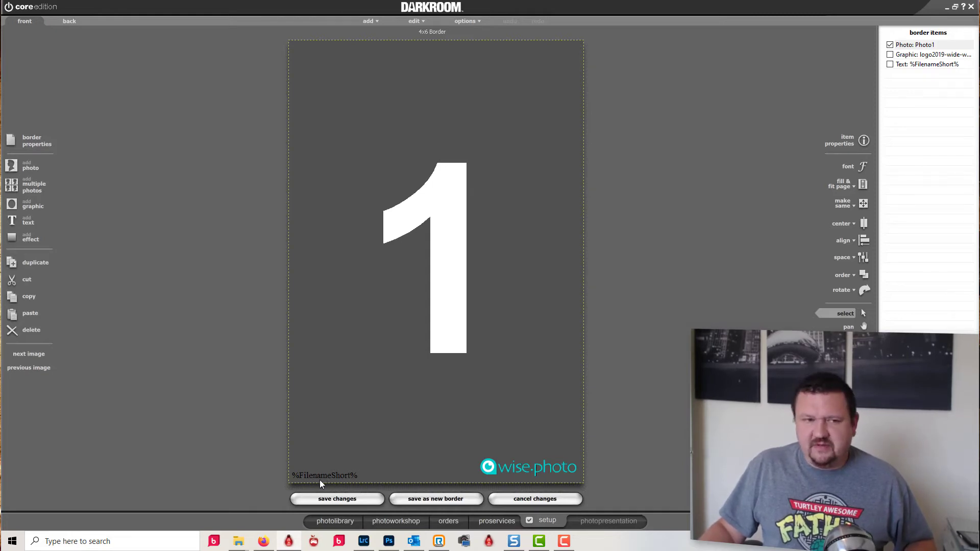
click(547, 500)
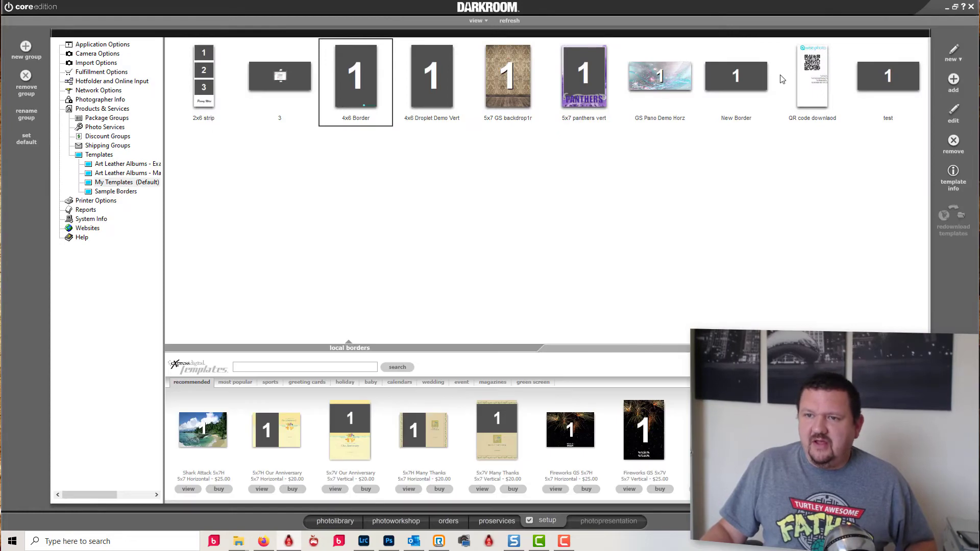
Examine the barcode link and text block of the "QR code downlaod" template and close it without saving
double_click(810, 76)
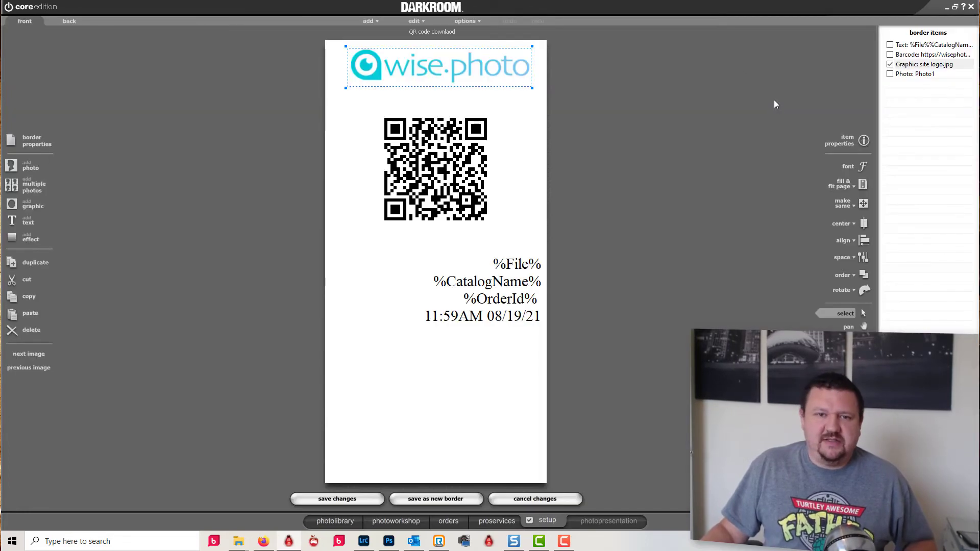
double_click(432, 137)
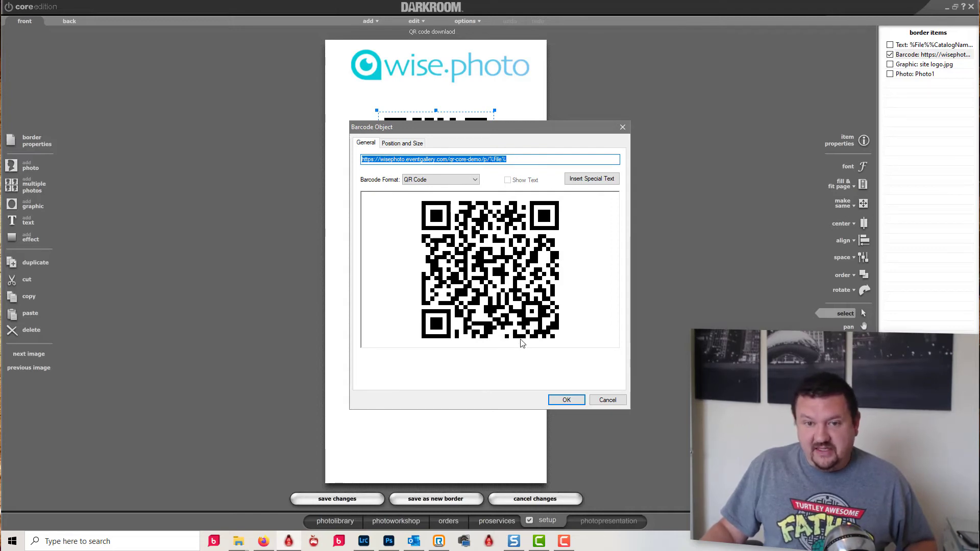
click(614, 400)
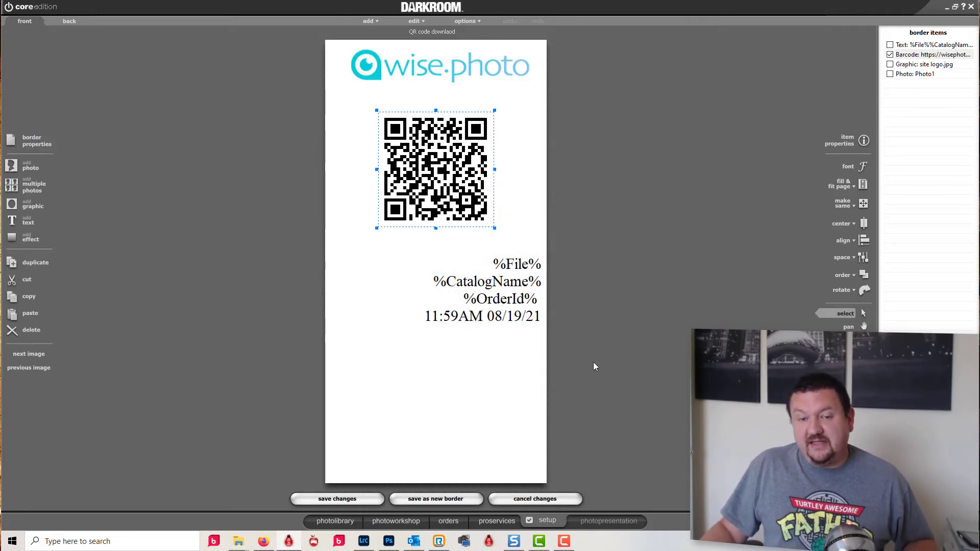
click(513, 266)
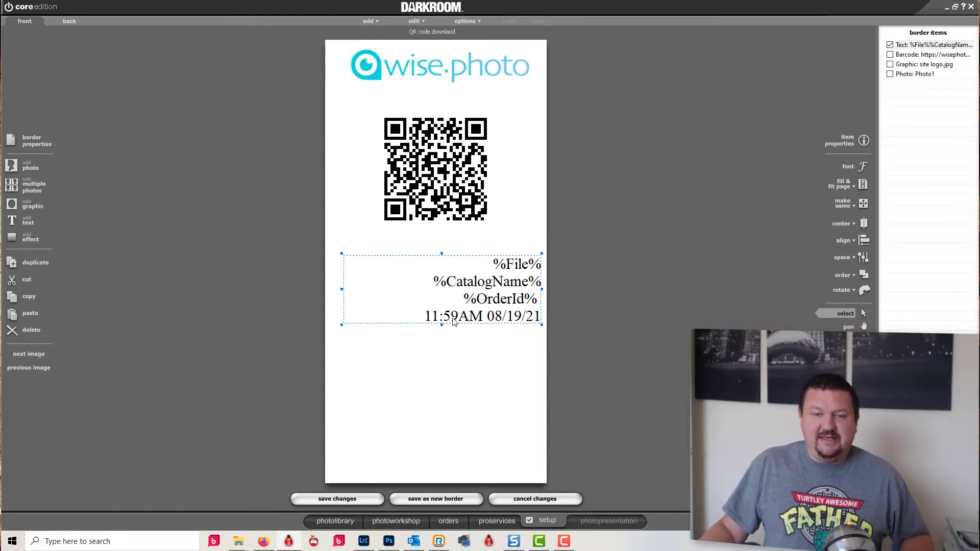
click(550, 499)
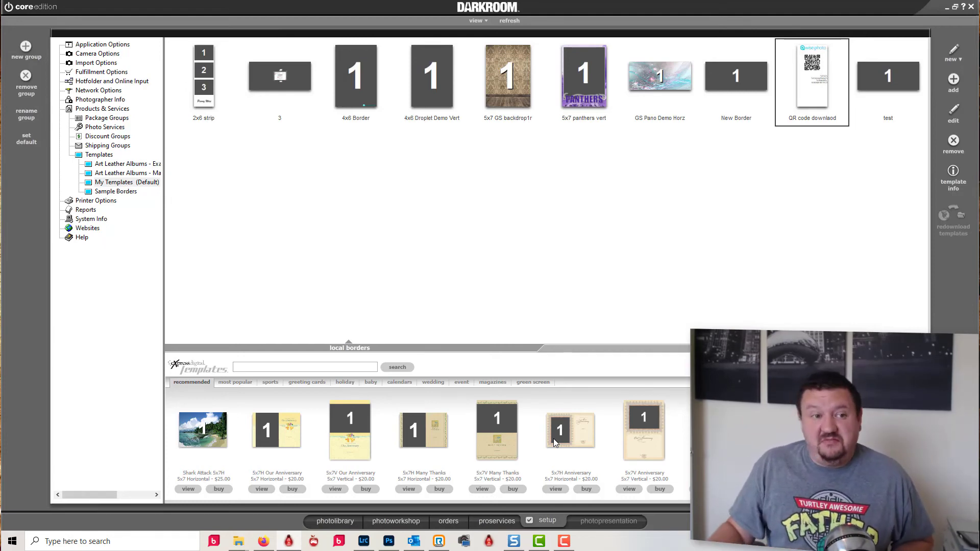
Return to the Camera Options and revisit the Hot Folder Camera and Auto Print settings
click(98, 54)
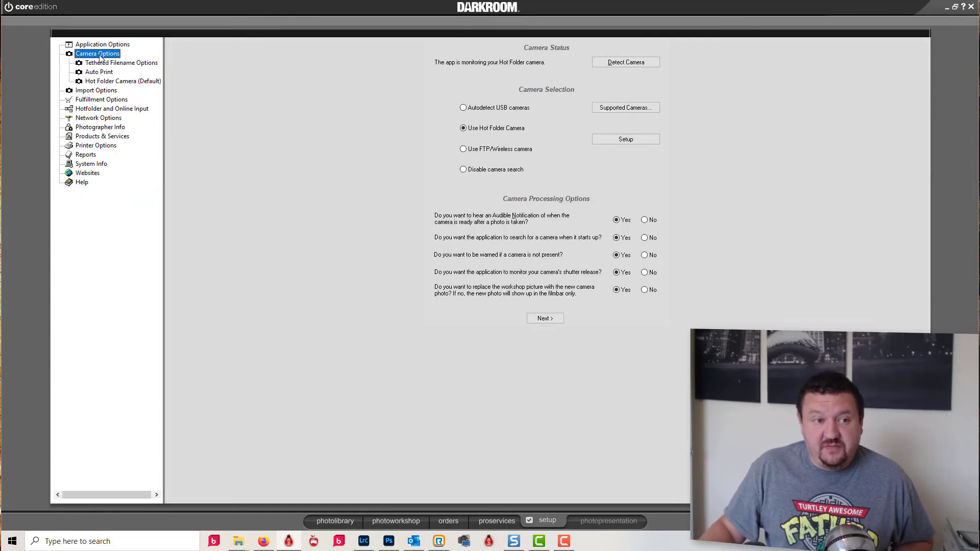
click(93, 81)
click(93, 71)
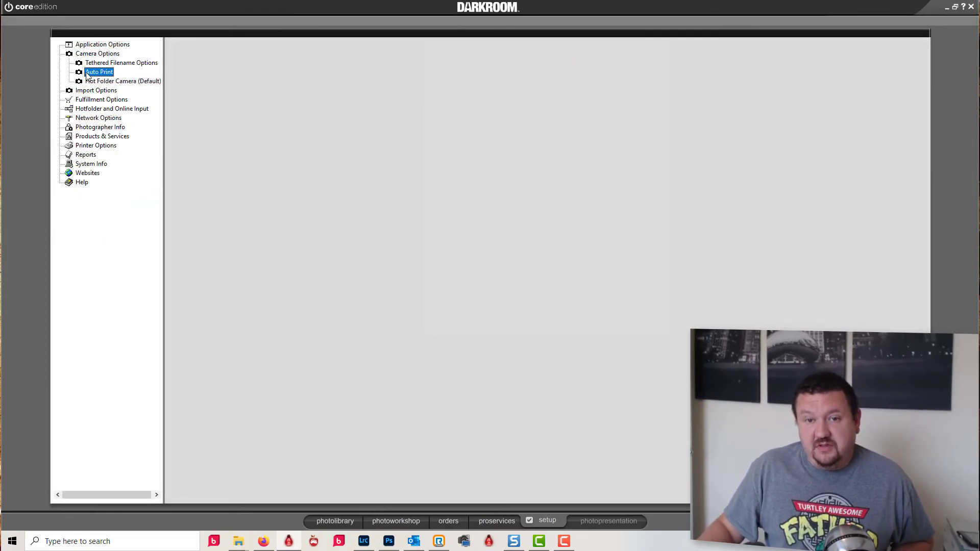